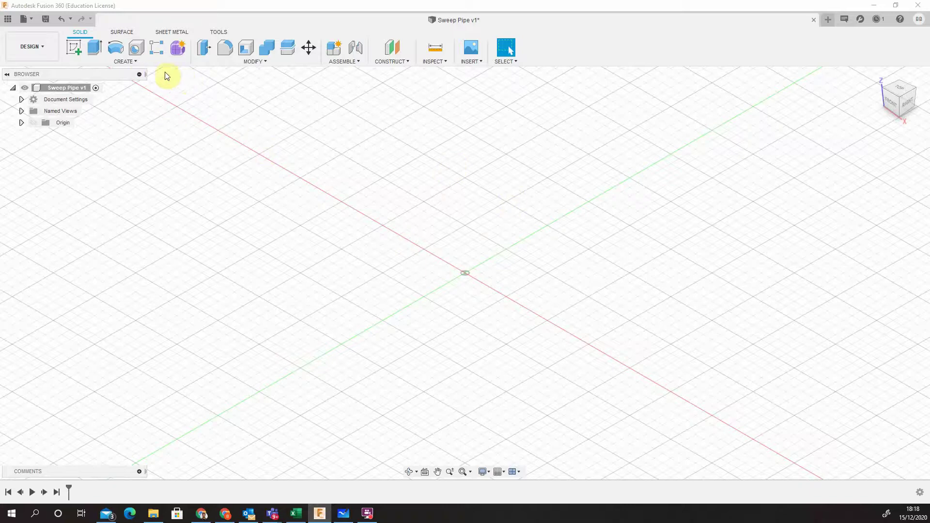
Look at the Create menu, then start a new sketch on the ground plane from the top view
{"action": "middle_click_drag", "start_coordinate": [569, 196], "coordinate": [461, 234]}
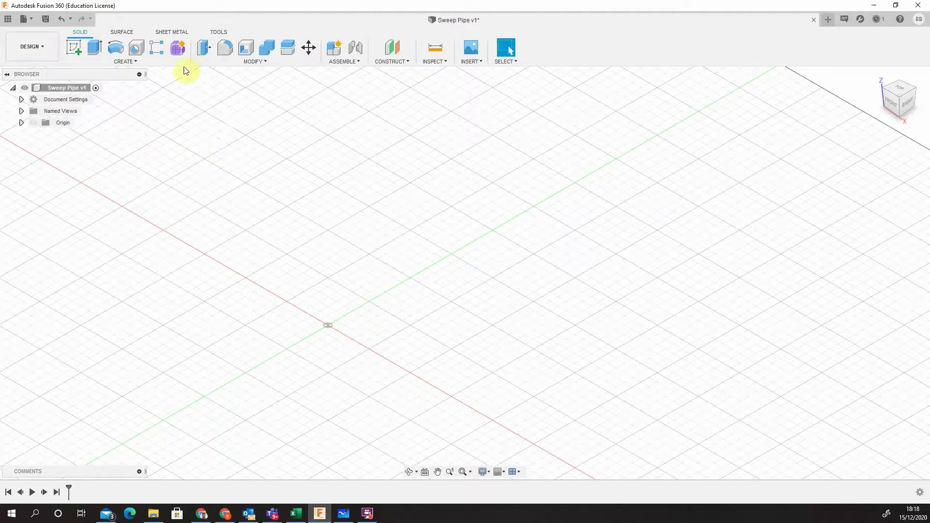
{"action": "left_click", "coordinate": [165, 62]}
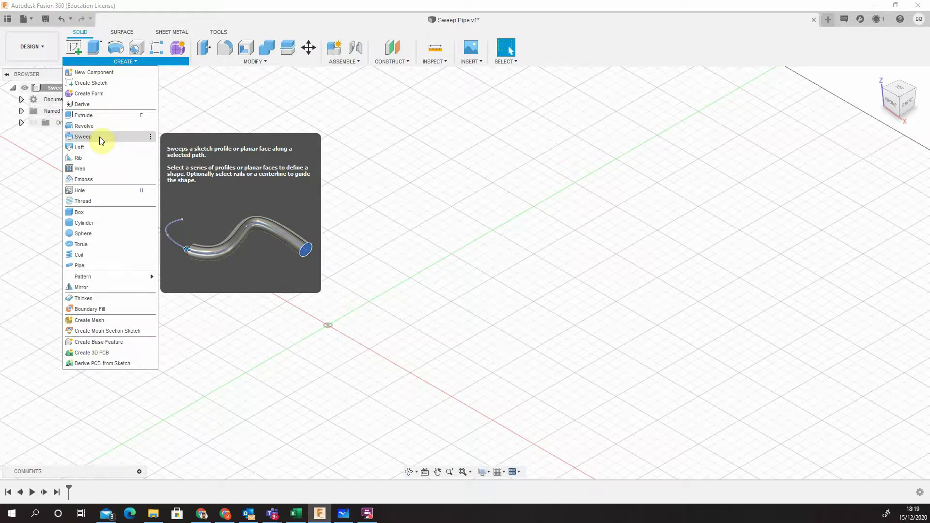
{"action": "left_click", "coordinate": [518, 196]}
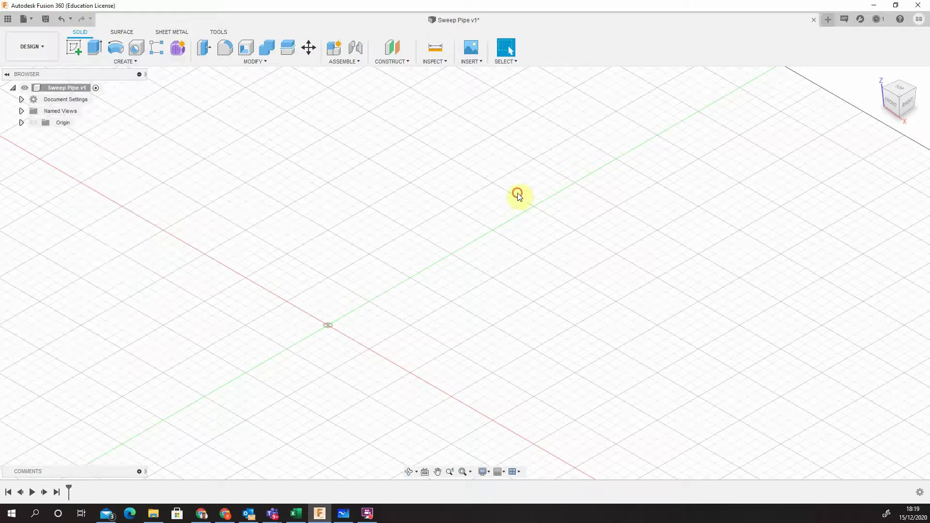
{"action": "left_click", "coordinate": [897, 87]}
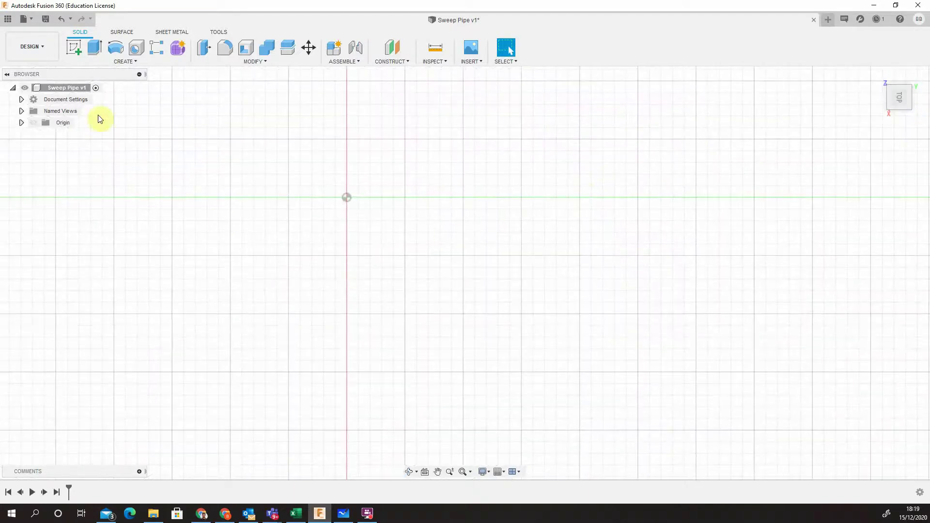
{"action": "left_click", "coordinate": [74, 49]}
{"action": "left_click", "coordinate": [369, 233]}
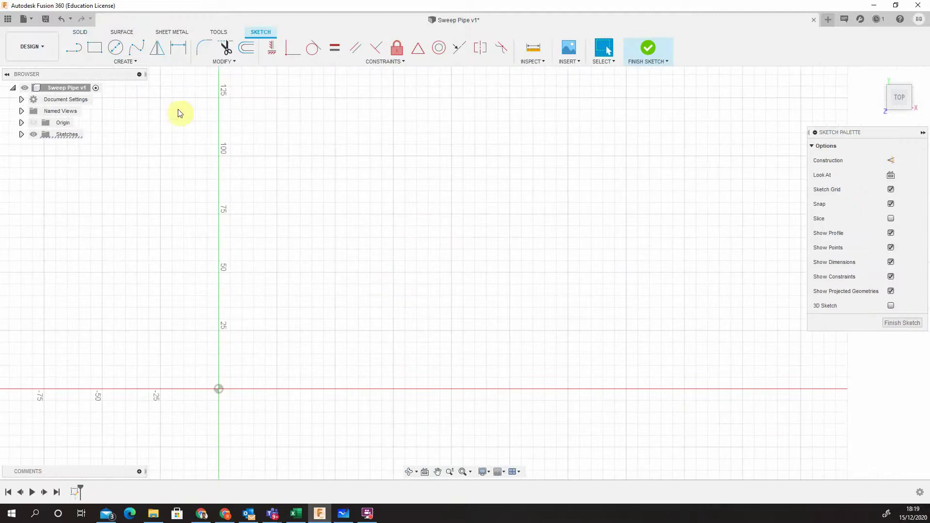
Draw a 100 mm vertical line straight up from the origin
{"action": "left_click", "coordinate": [82, 55]}
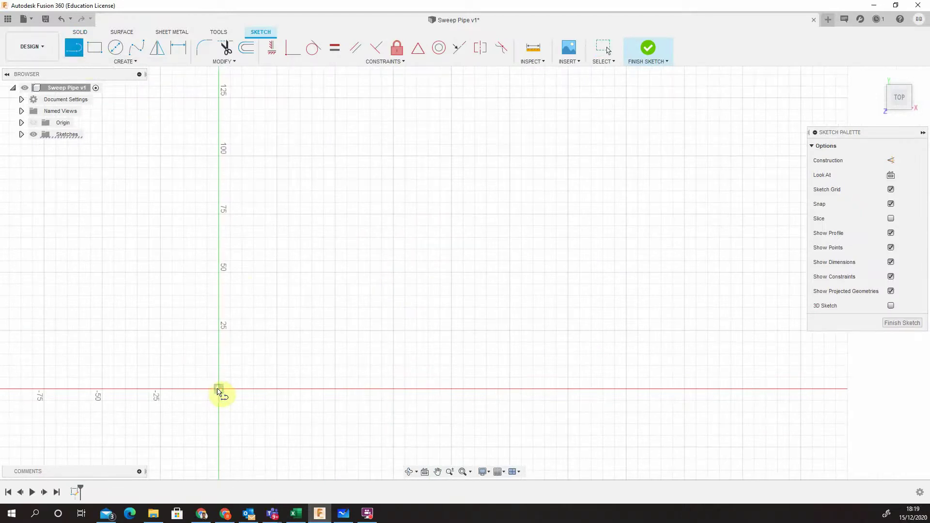
{"action": "left_click", "coordinate": [218, 389]}
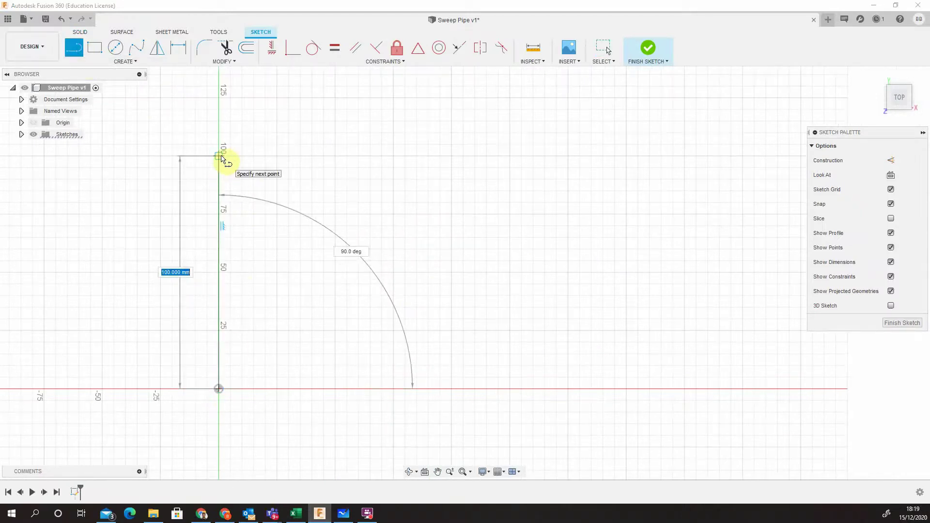
{"action": "left_click", "coordinate": [219, 156]}
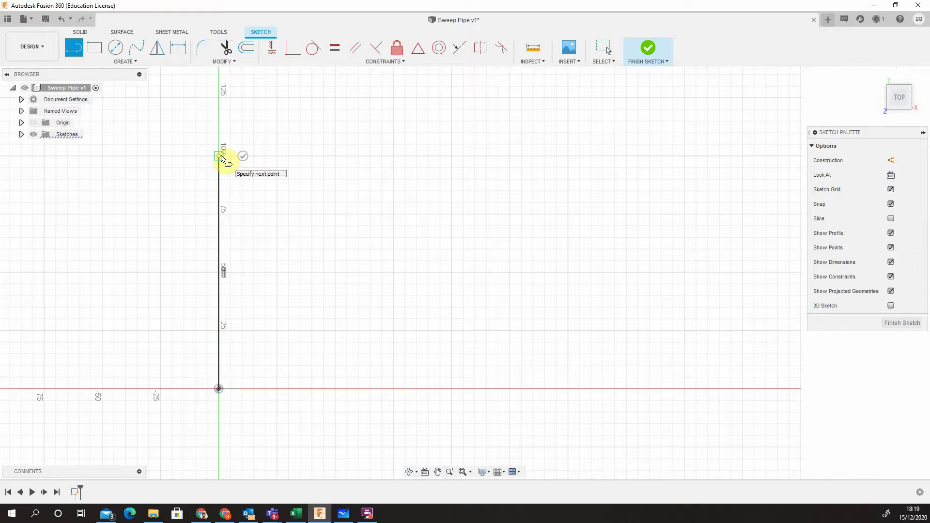
Add a 25 mm tangent arc curving right from the line's top end
{"action": "mouse_move", "coordinate": [222, 158]}
{"action": "left_mouse_down"}
{"action": "mouse_move", "coordinate": [305, 143]}
{"action": "mouse_move", "coordinate": [222, 114]}
{"action": "mouse_move", "coordinate": [133, 65]}
{"action": "left_mouse_up"}
{"action": "left_click", "coordinate": [133, 64]}
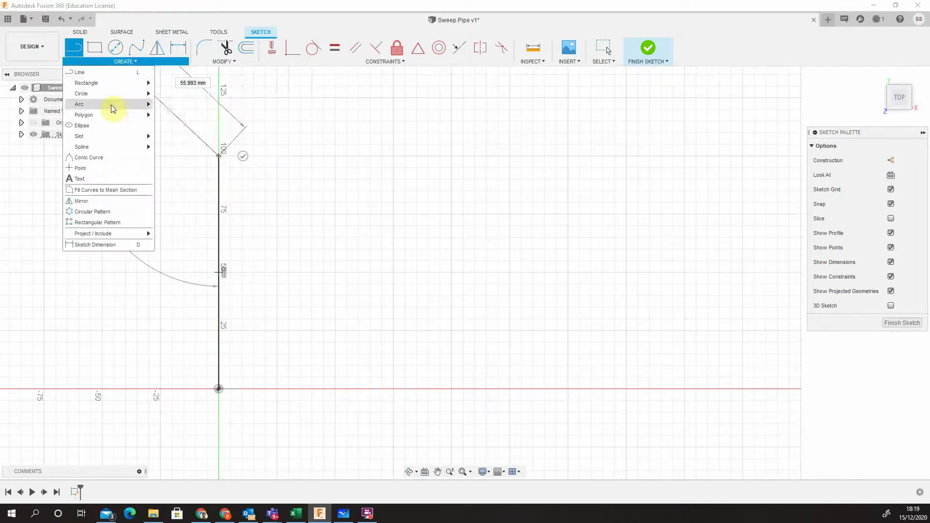
{"action": "mouse_move", "coordinate": [112, 104]}
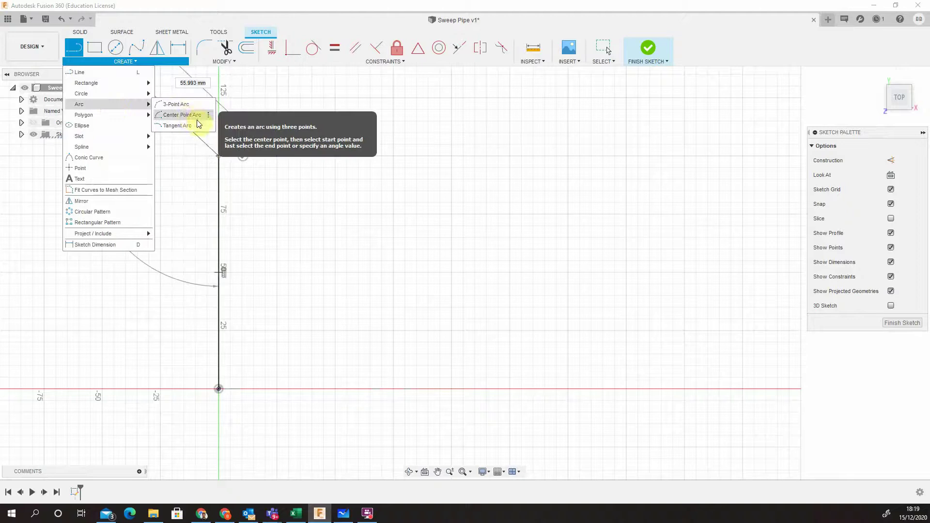
{"action": "left_click", "coordinate": [185, 125]}
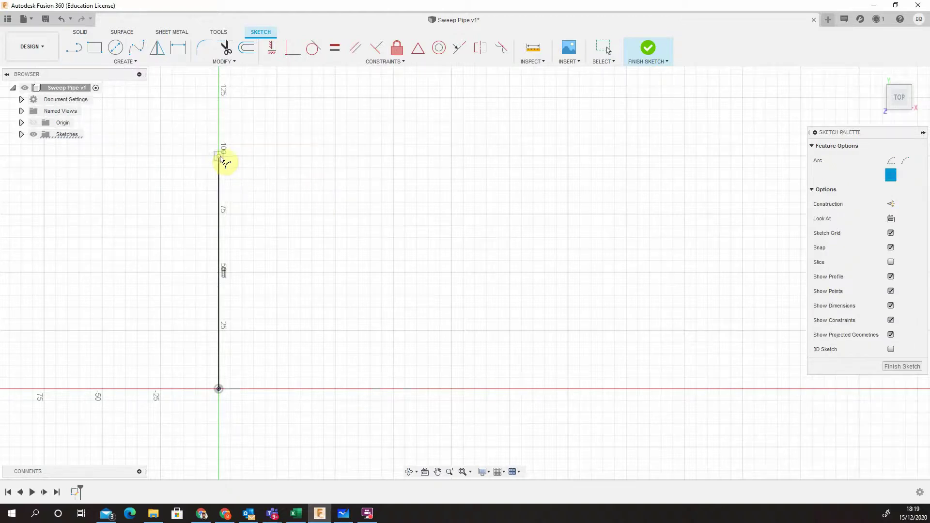
{"action": "left_click", "coordinate": [220, 156]}
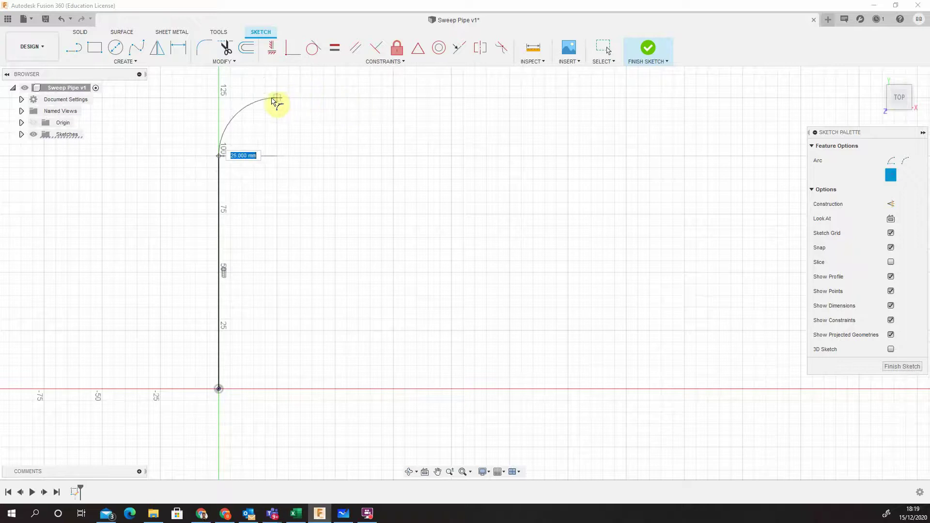
{"action": "left_click", "coordinate": [278, 100]}
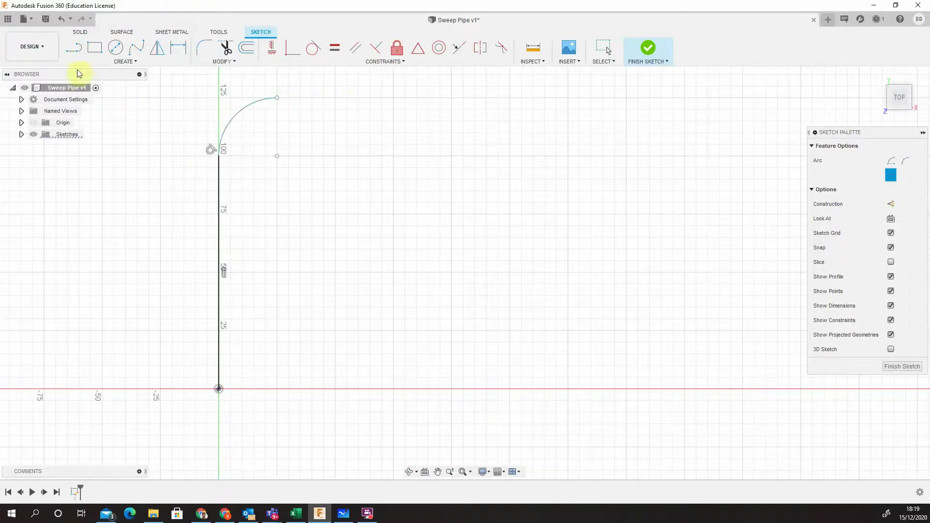
Draw a 70 mm horizontal line from the arc's end
{"action": "left_click", "coordinate": [82, 51]}
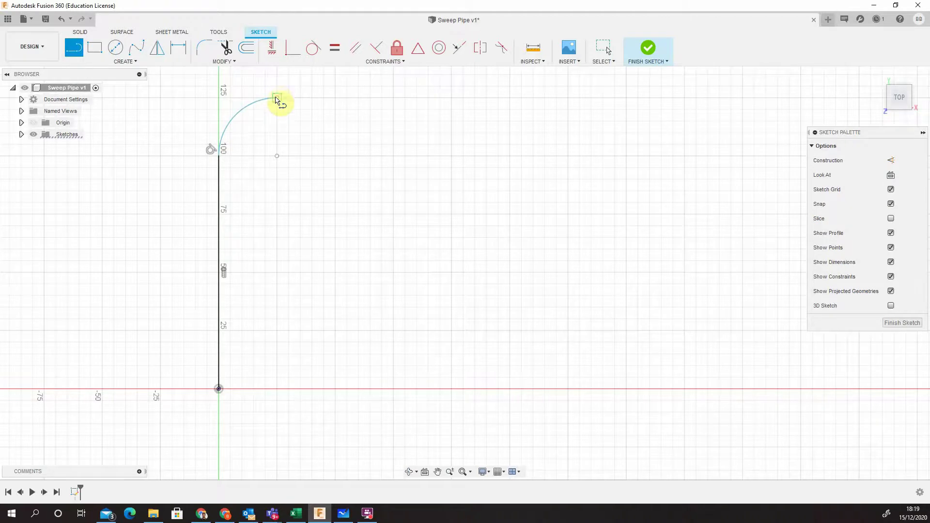
{"action": "left_click", "coordinate": [277, 99]}
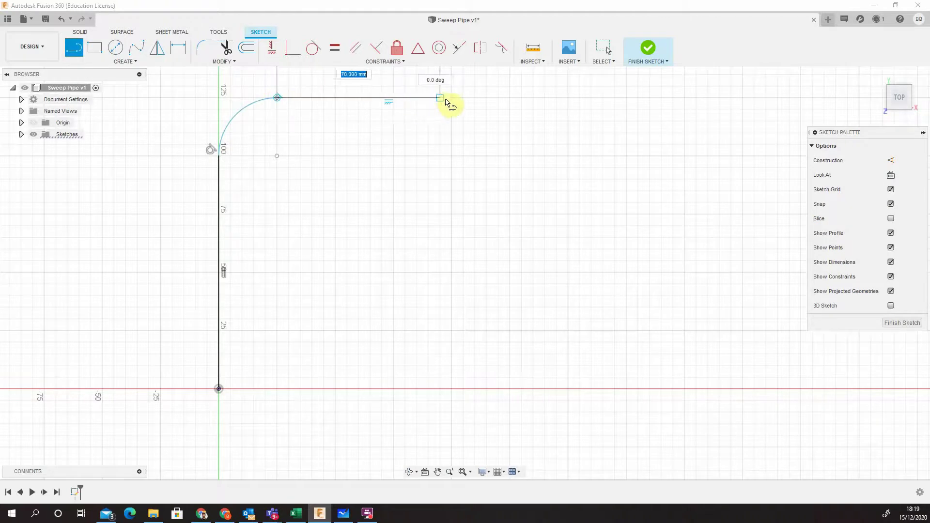
{"action": "left_click", "coordinate": [451, 98]}
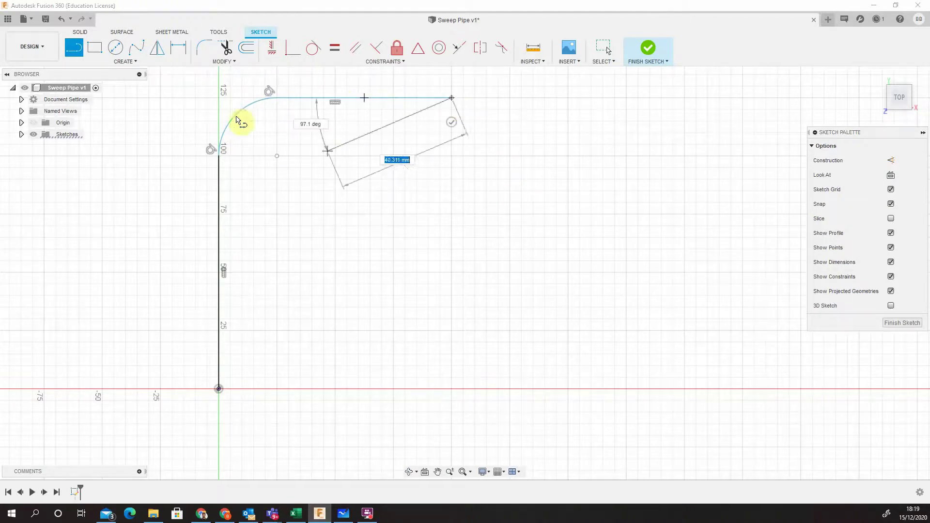
Add a tangent arc curving back down from the line's end and finish the sketch
{"action": "left_click", "coordinate": [119, 62]}
{"action": "mouse_move", "coordinate": [94, 104]}
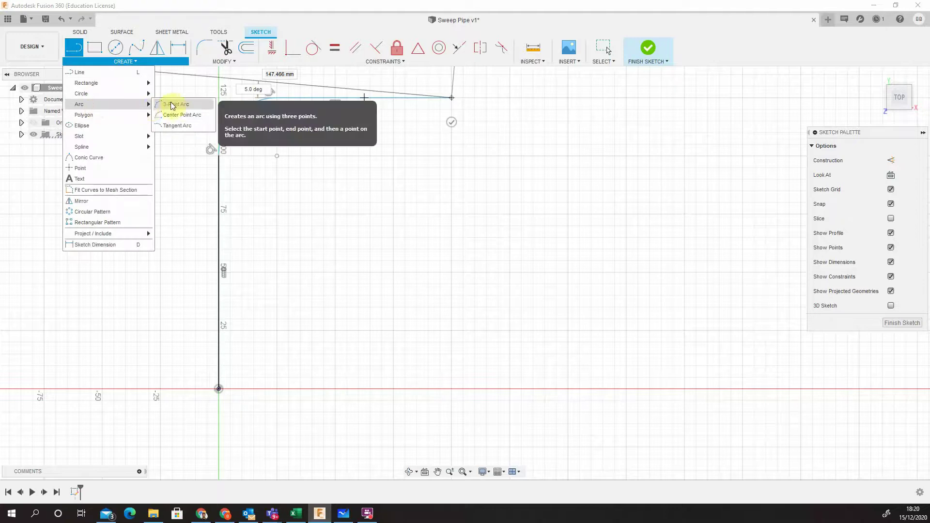
{"action": "left_click", "coordinate": [173, 125]}
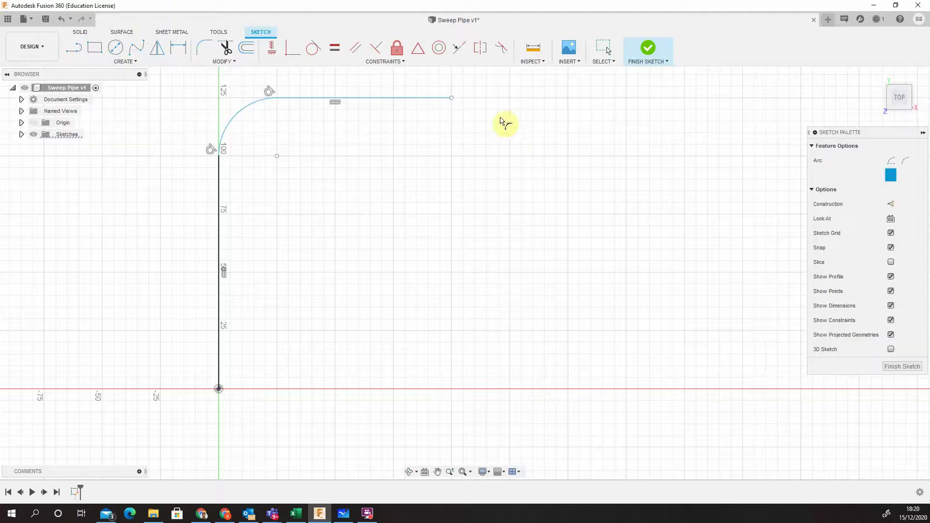
{"action": "left_click", "coordinate": [451, 97]}
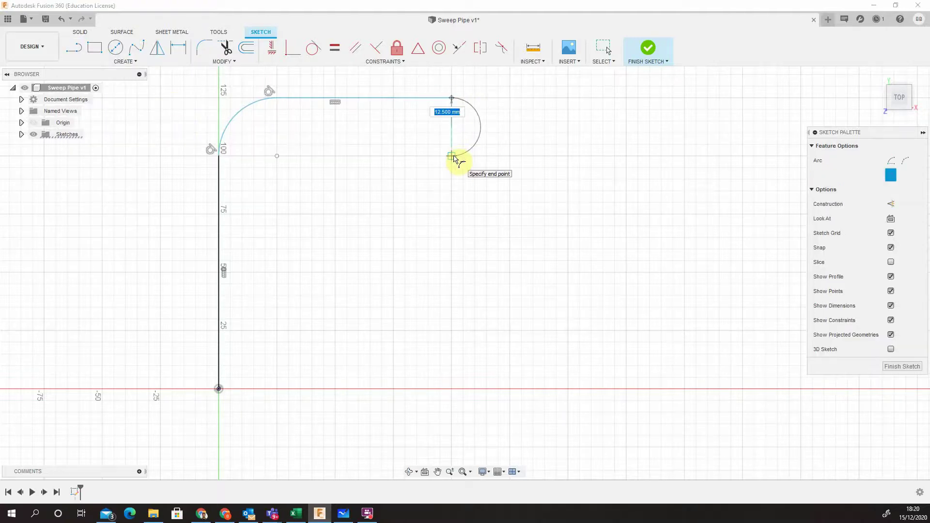
{"action": "left_click", "coordinate": [452, 215]}
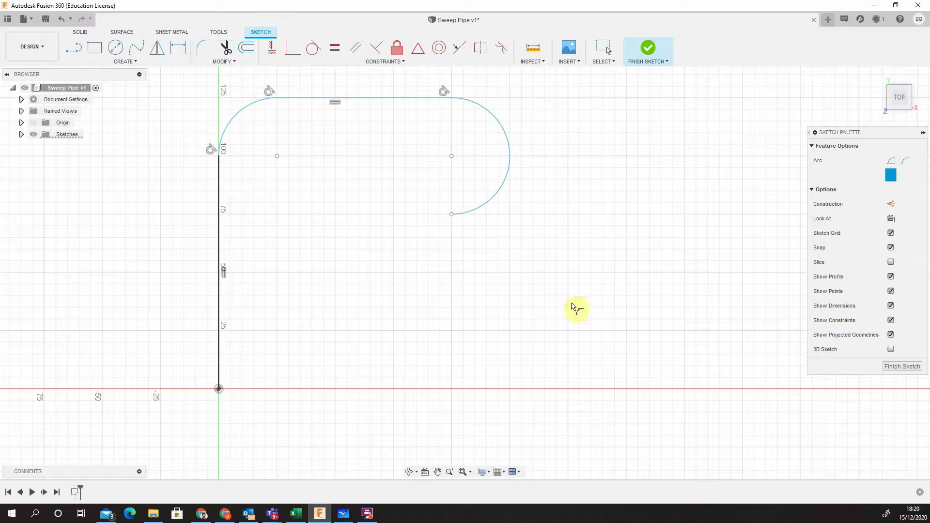
{"action": "left_click", "coordinate": [652, 54]}
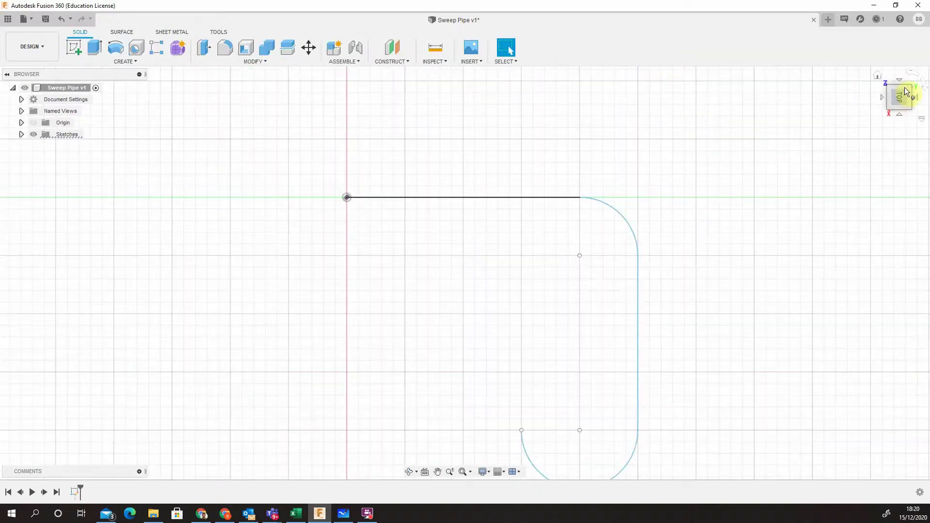
{"action": "left_click", "coordinate": [877, 75]}
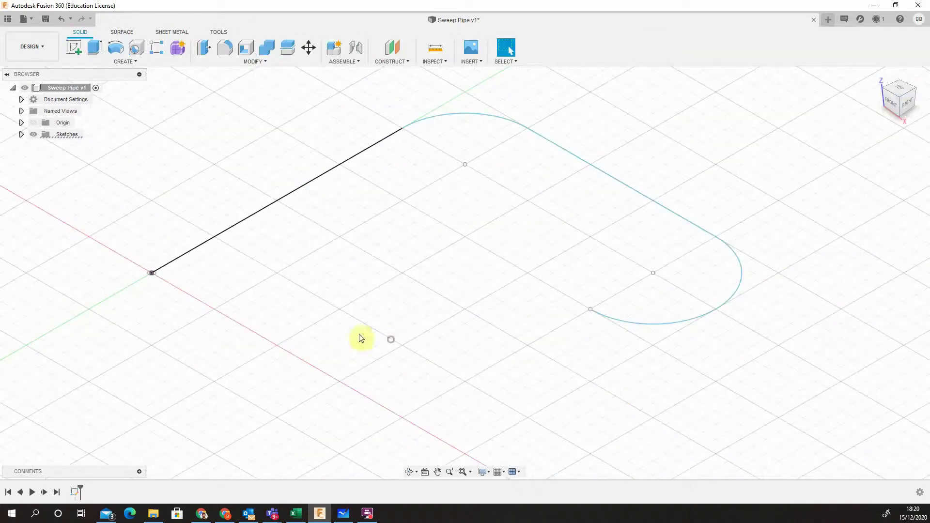
{"action": "left_click", "coordinate": [157, 270]}
{"action": "left_click", "coordinate": [445, 100]}
{"action": "left_click", "coordinate": [127, 67]}
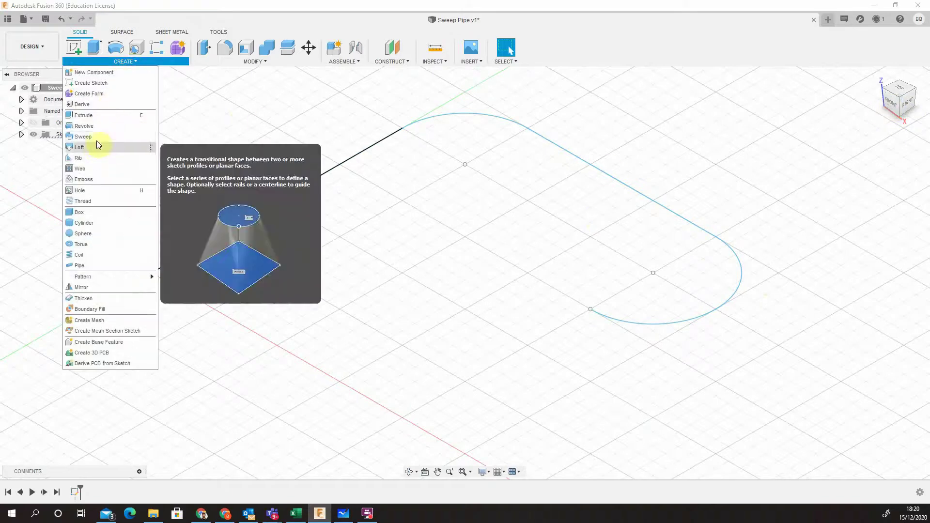
{"action": "left_click", "coordinate": [97, 141]}
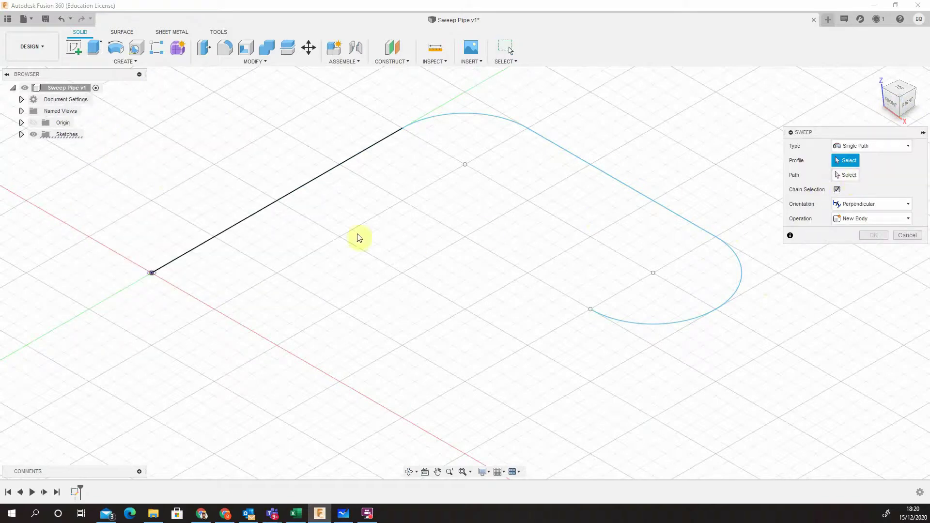
{"action": "left_click", "coordinate": [847, 175]}
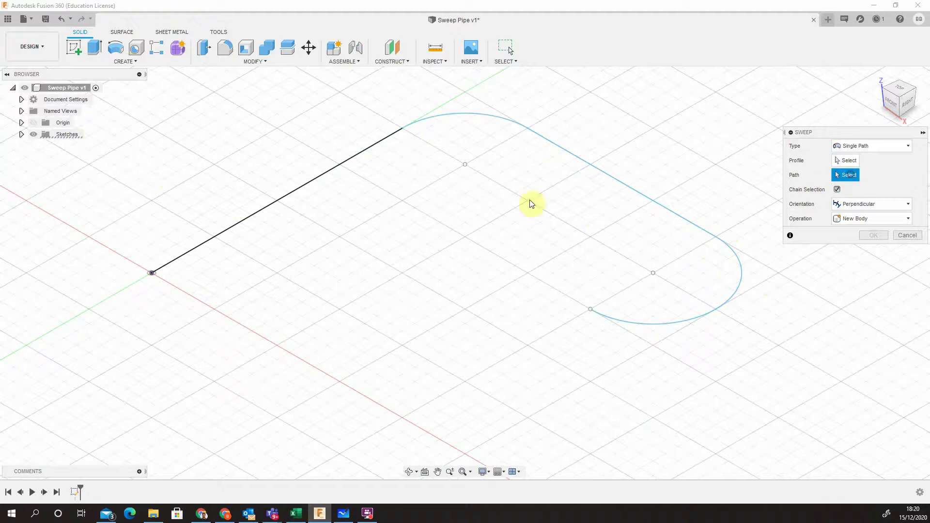
{"action": "left_click", "coordinate": [377, 143]}
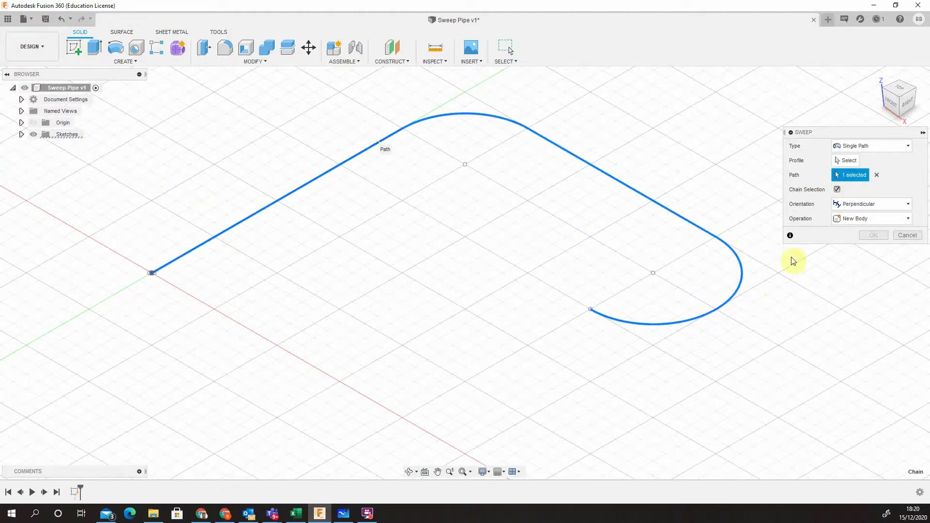
{"action": "left_click", "coordinate": [907, 235]}
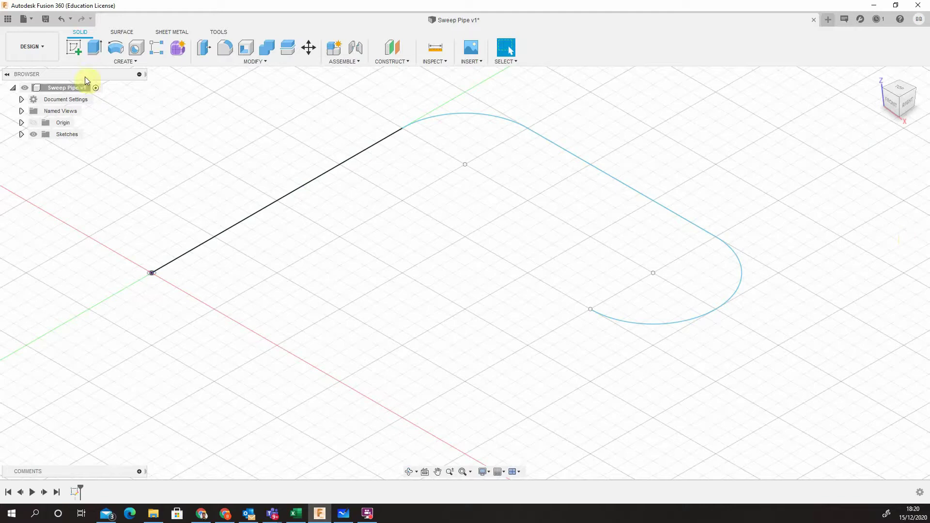
Abandon the sweep and delete the accidental empty sketch from the timeline
{"action": "left_click", "coordinate": [74, 47]}
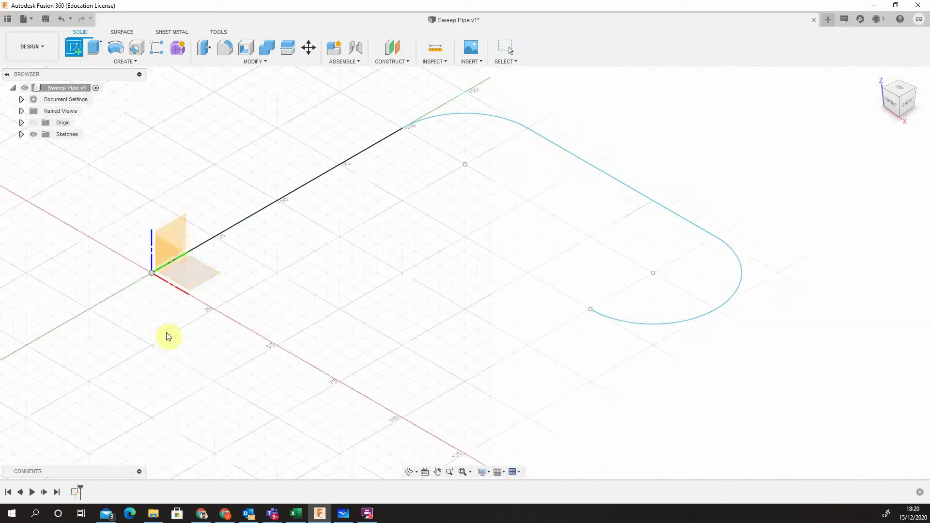
{"action": "left_click", "coordinate": [167, 266]}
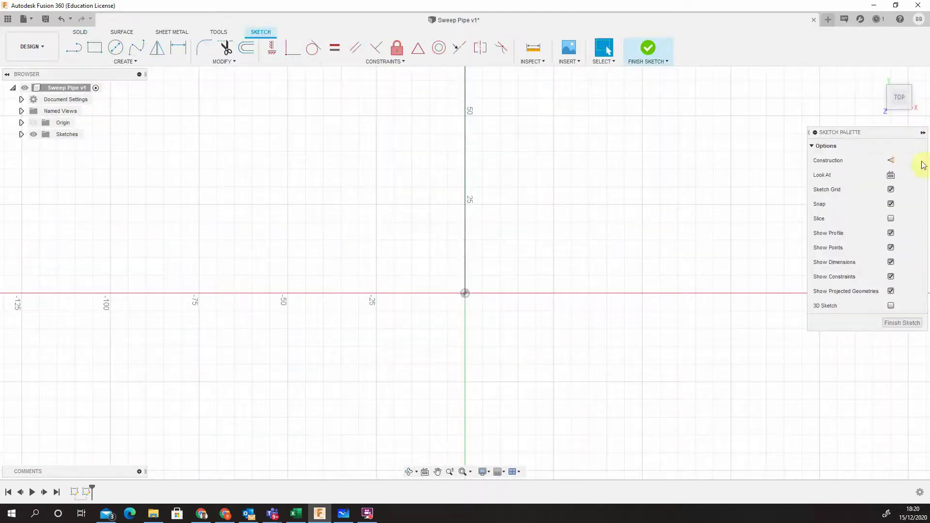
{"action": "left_click", "coordinate": [897, 323]}
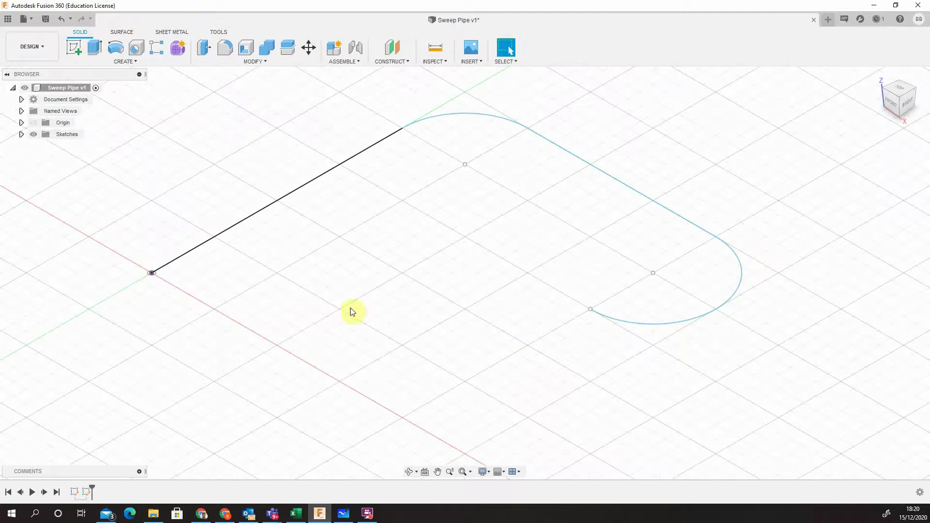
{"action": "right_click", "coordinate": [83, 493]}
{"action": "left_click", "coordinate": [106, 429]}
Start a new sketch on the front-facing plane, viewed from the front
{"action": "left_click", "coordinate": [74, 49]}
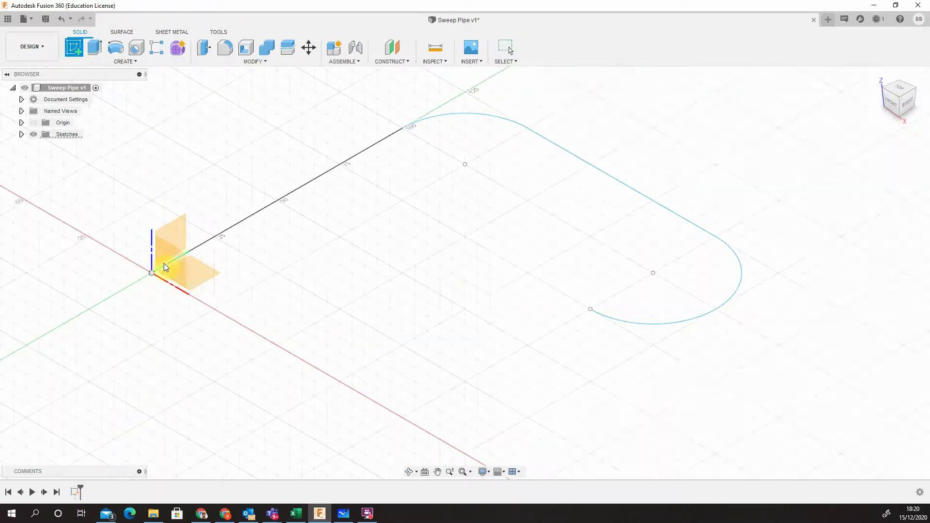
{"action": "left_click", "coordinate": [892, 103]}
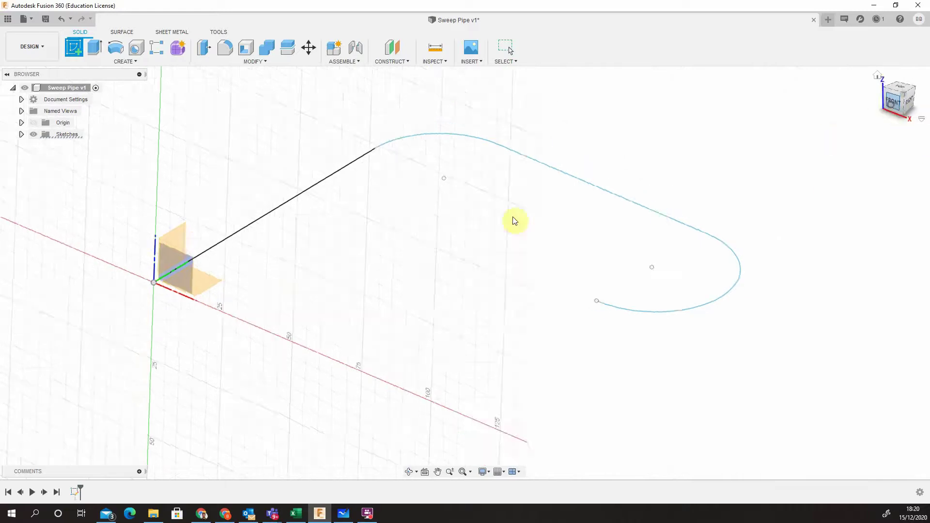
{"action": "left_click", "coordinate": [272, 245]}
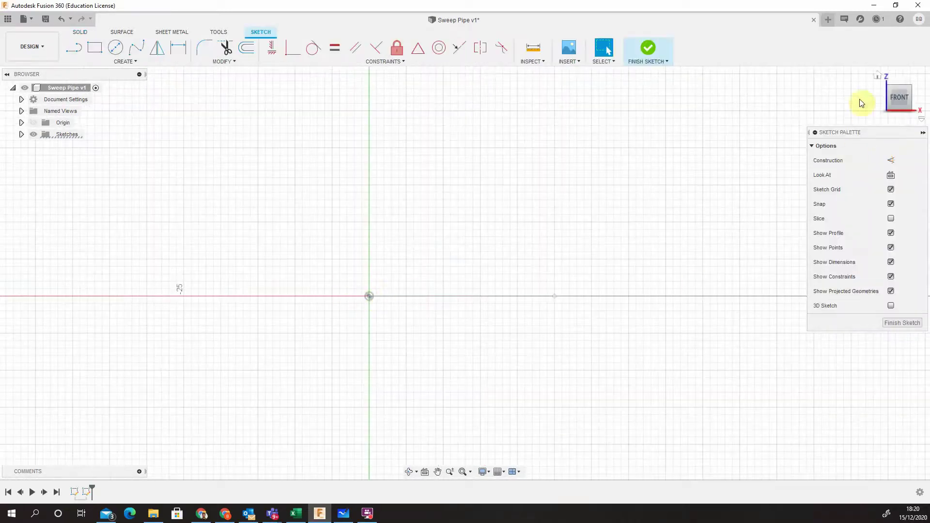
{"action": "left_click", "coordinate": [878, 78]}
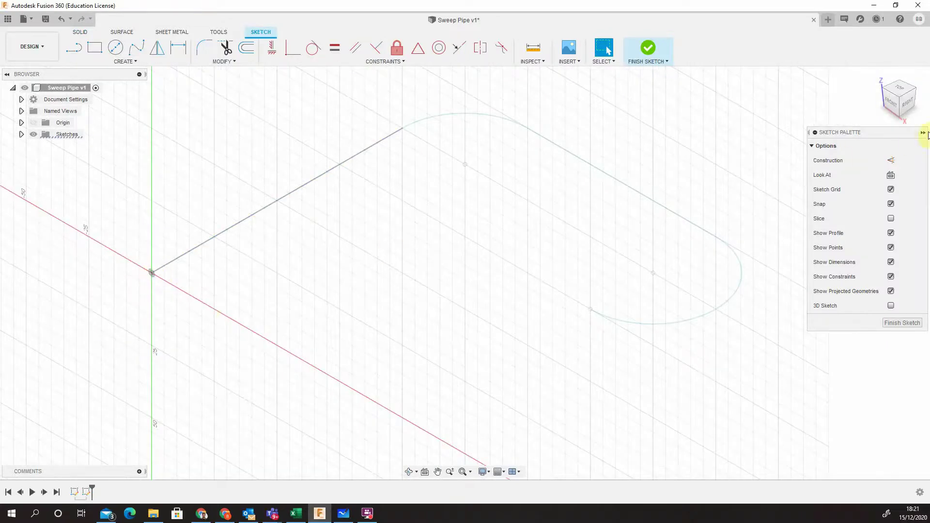
{"action": "left_click", "coordinate": [892, 102]}
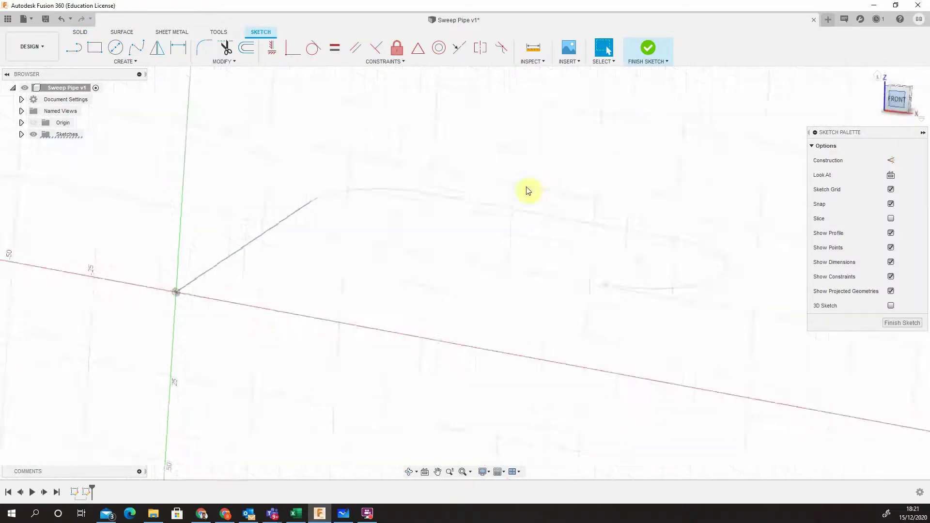
Draw a 12 mm circle centred at the origin and finish the sketch
{"action": "left_click", "coordinate": [115, 47]}
{"action": "left_click", "coordinate": [245, 274]}
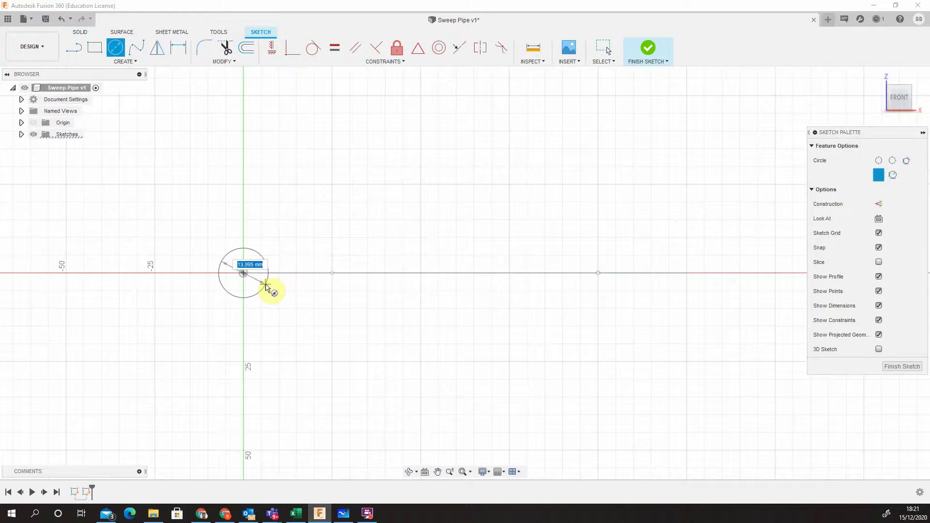
{"action": "type", "text": "12"}
{"action": "key", "text": "Return"}
{"action": "key", "text": "Escape"}
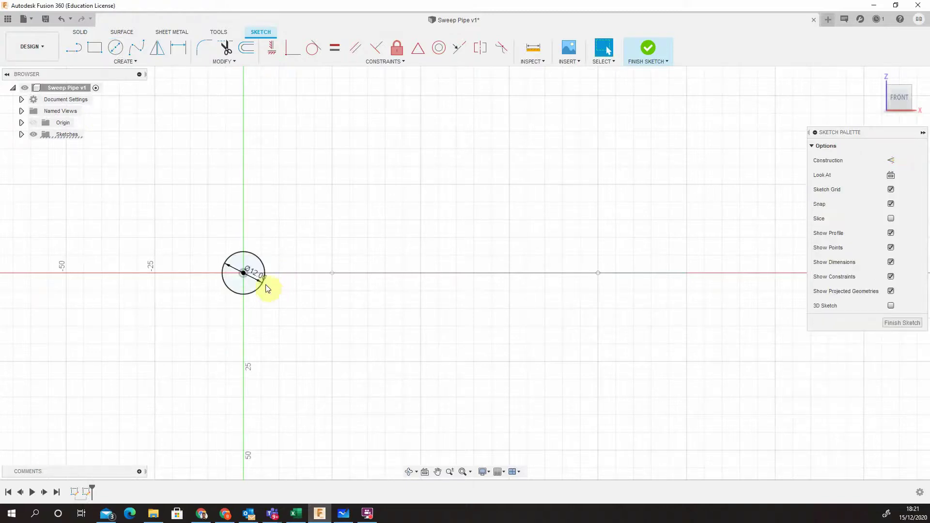
{"action": "left_click", "coordinate": [887, 323]}
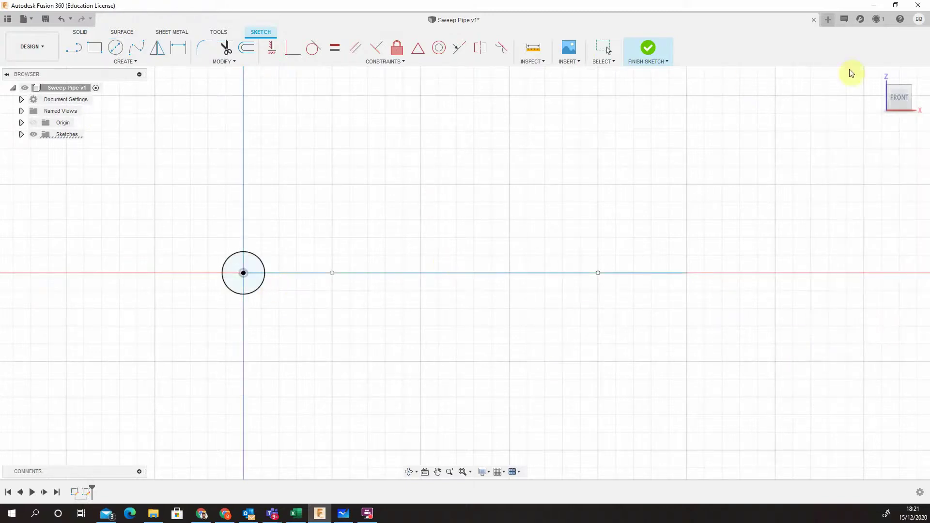
{"action": "left_click", "coordinate": [879, 75]}
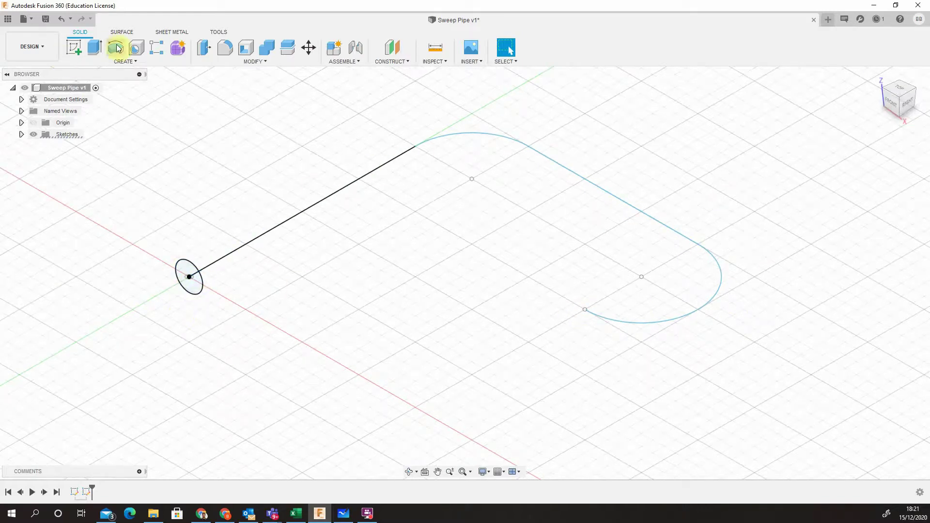
Sweep the 12 mm circle along the sketched line path as a New Body
{"action": "left_click", "coordinate": [118, 60]}
{"action": "left_click", "coordinate": [119, 136]}
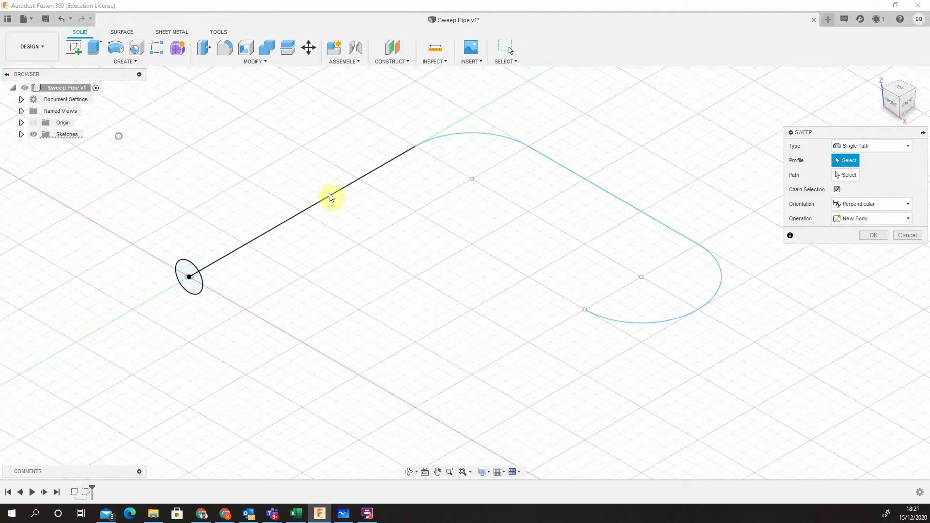
{"action": "left_click", "coordinate": [198, 290]}
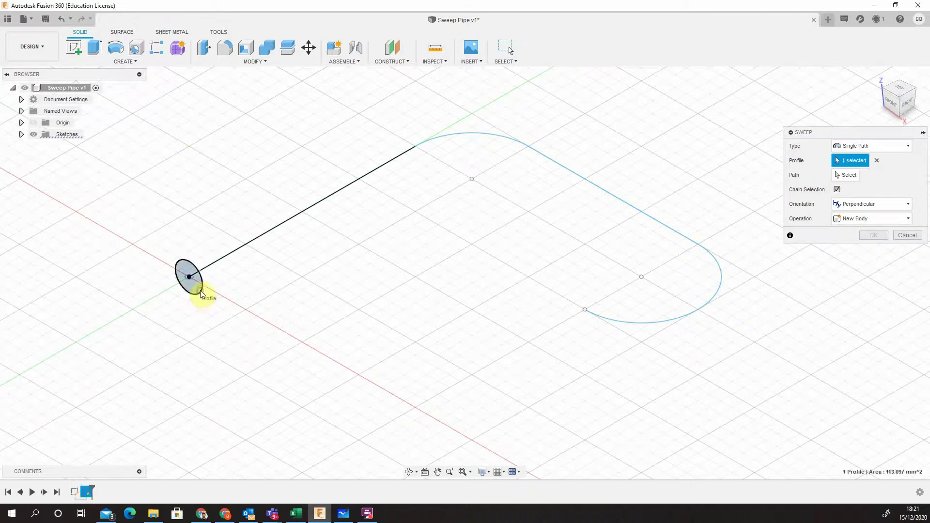
{"action": "left_click", "coordinate": [841, 174]}
{"action": "left_click", "coordinate": [296, 210]}
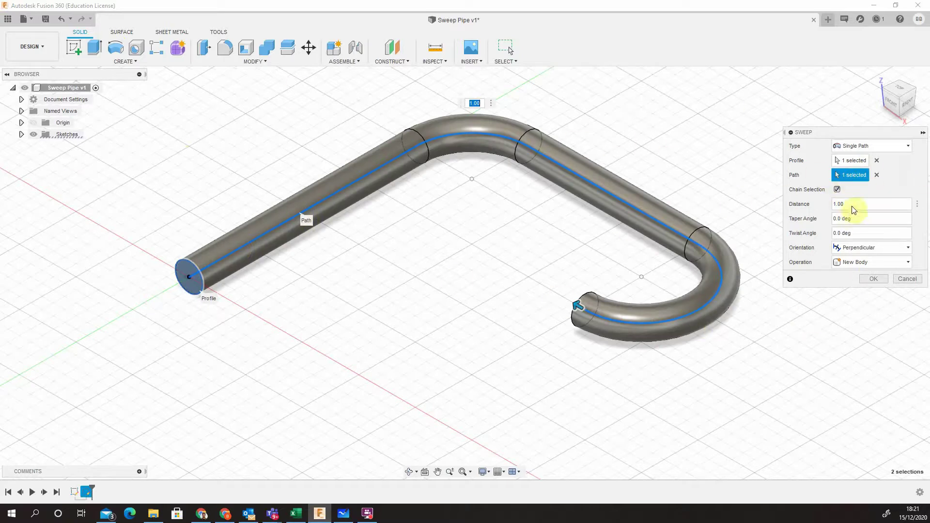
{"action": "left_click", "coordinate": [863, 262]}
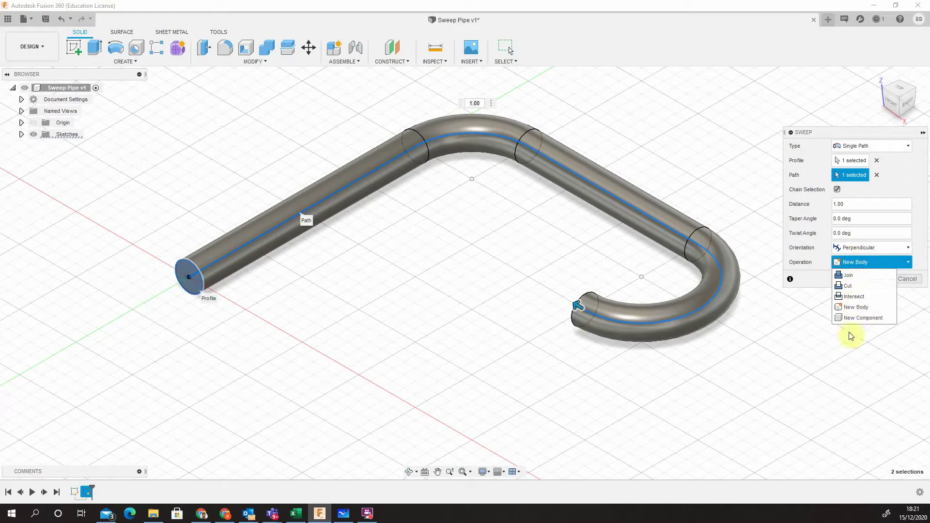
{"action": "left_click", "coordinate": [923, 259]}
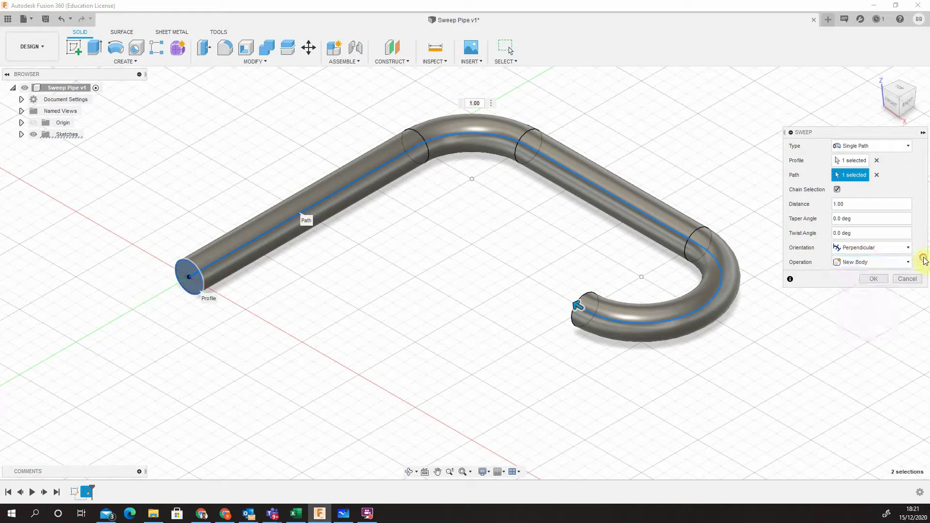
{"action": "left_click", "coordinate": [880, 281]}
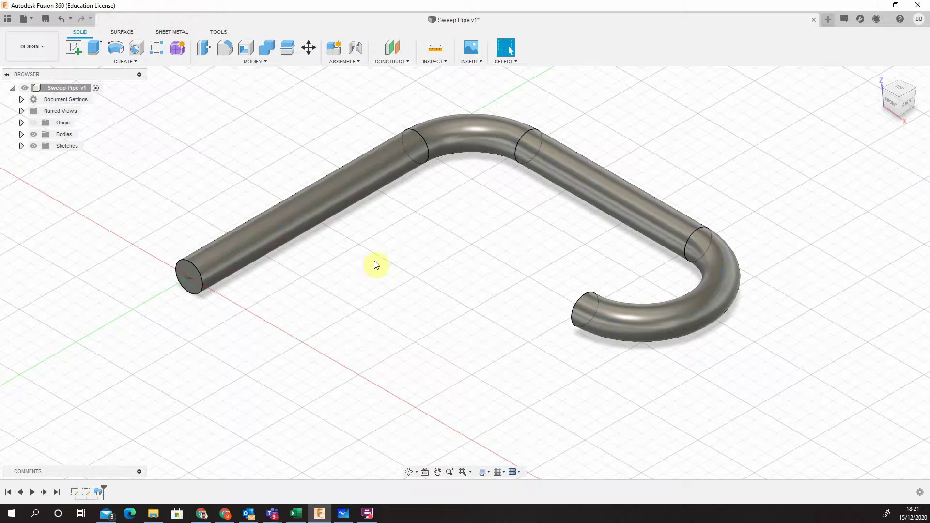
Reopen the path sketch and delete its curved end arc
{"action": "middle_click_drag", "start_coordinate": [445, 278], "coordinate": [470, 283]}
{"action": "left_click_drag", "start_coordinate": [470, 283], "coordinate": [543, 302]}
{"action": "key", "text": "Escape"}
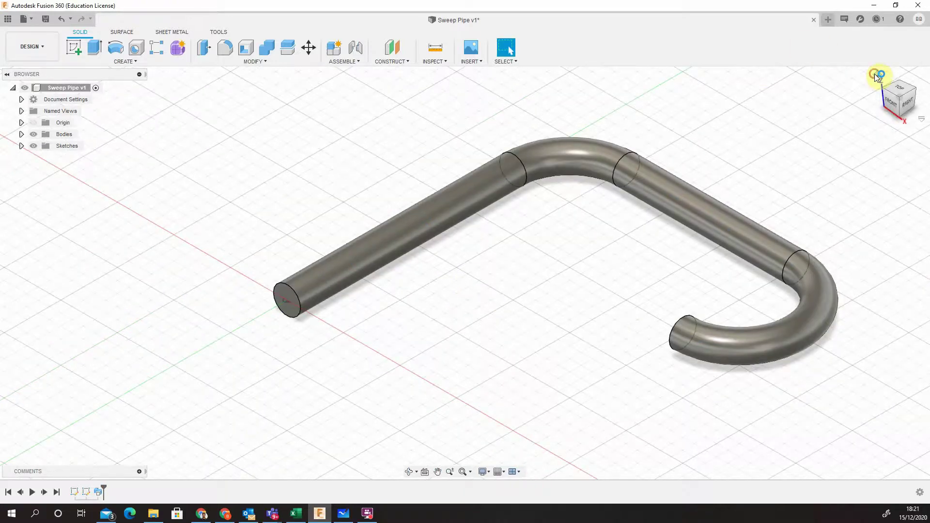
{"action": "left_click", "coordinate": [874, 74]}
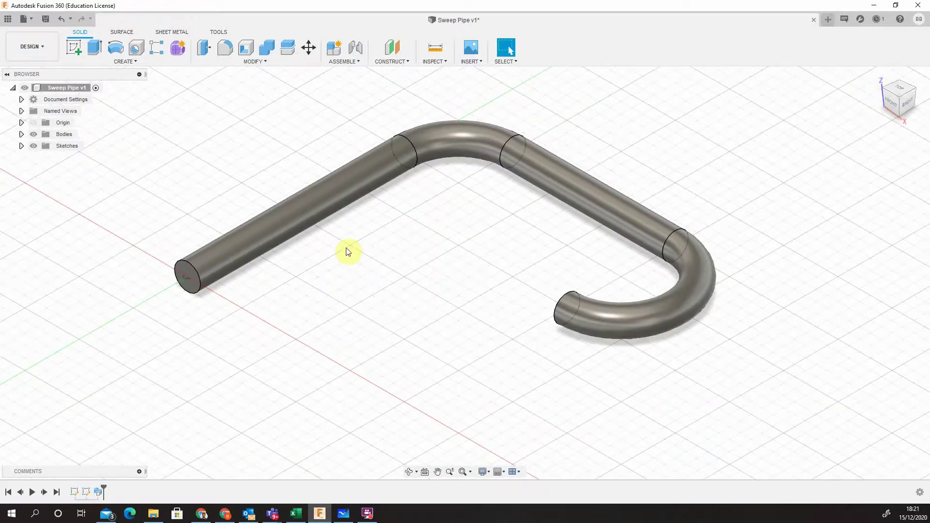
{"action": "right_click", "coordinate": [77, 491]}
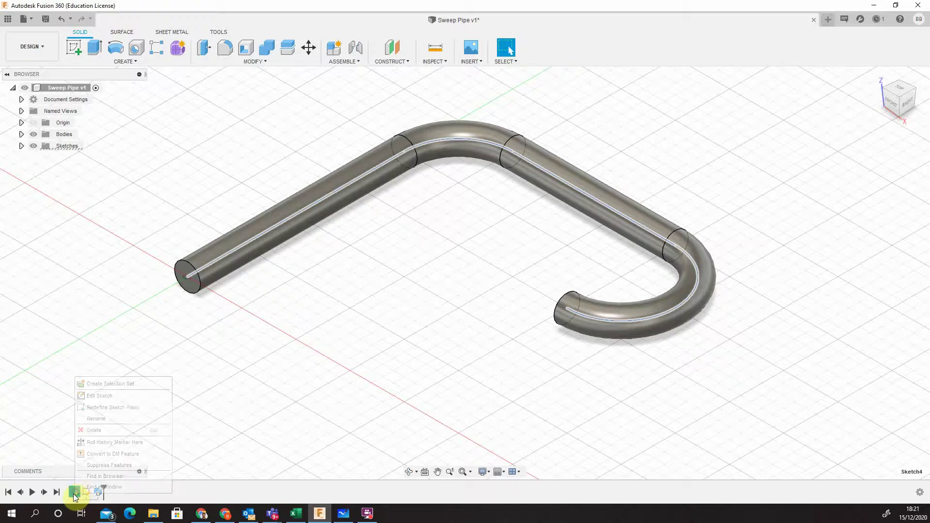
{"action": "left_click", "coordinate": [102, 397]}
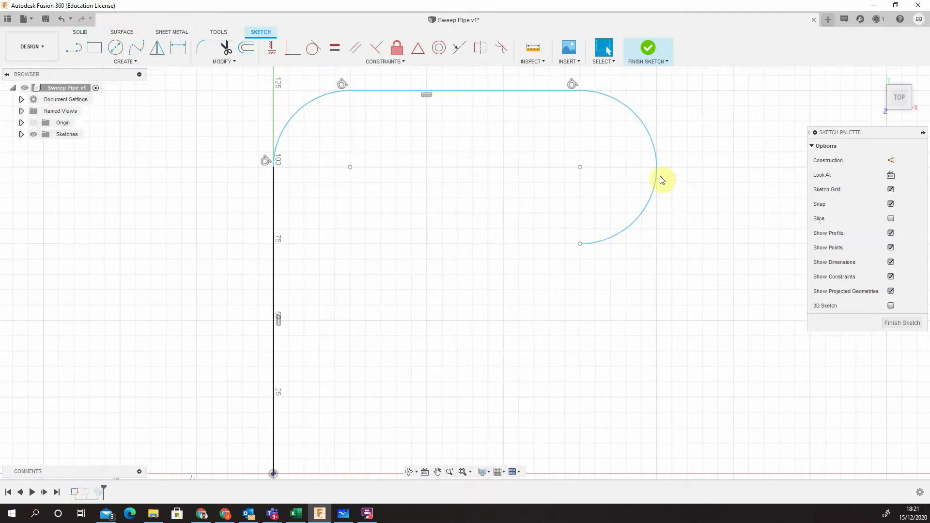
{"action": "left_click", "coordinate": [655, 148]}
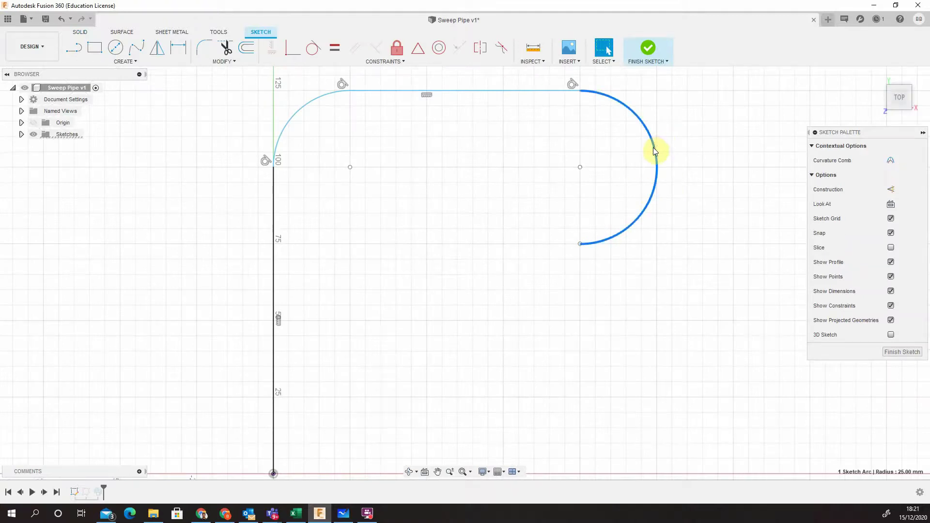
{"action": "key", "text": "Delete"}
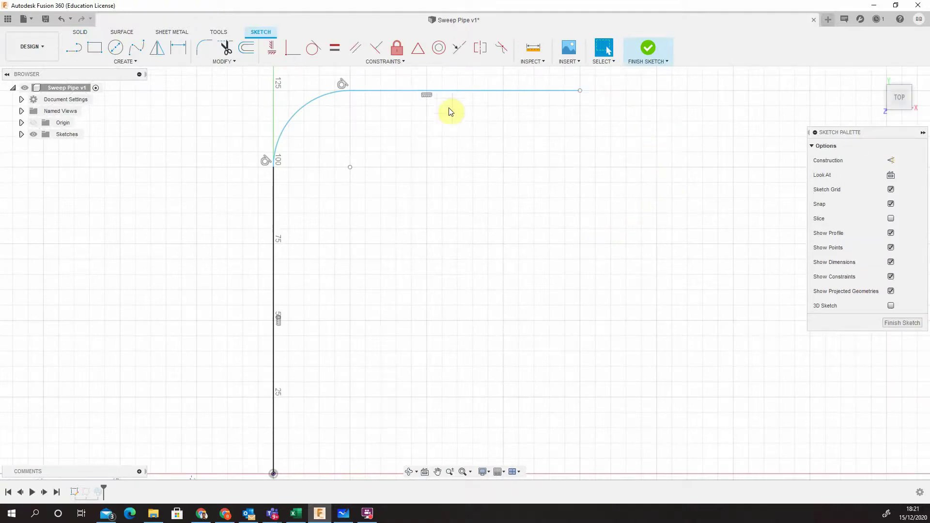
Draw a five-point wavy spline down from the line's open end, adjust its tangent, and finish
{"action": "left_click", "coordinate": [126, 63]}
{"action": "left_click", "coordinate": [138, 49]}
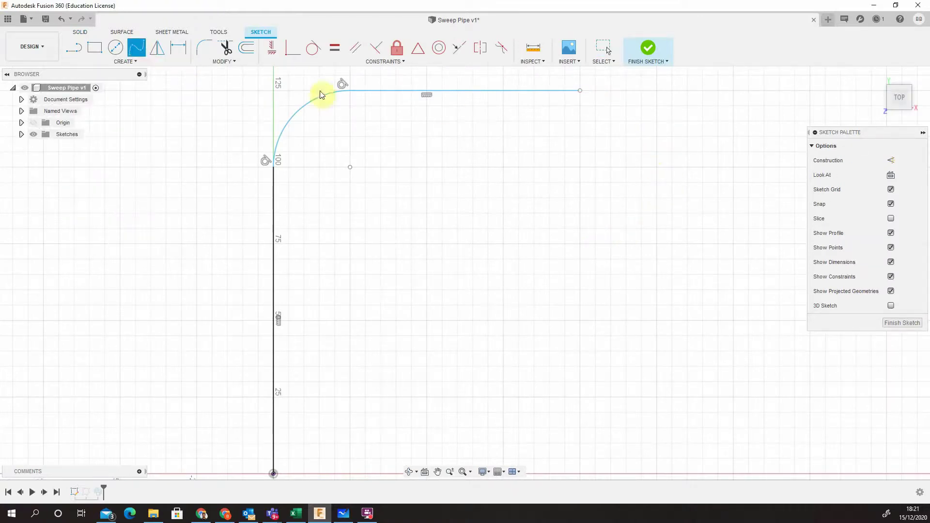
{"action": "left_click", "coordinate": [581, 91]}
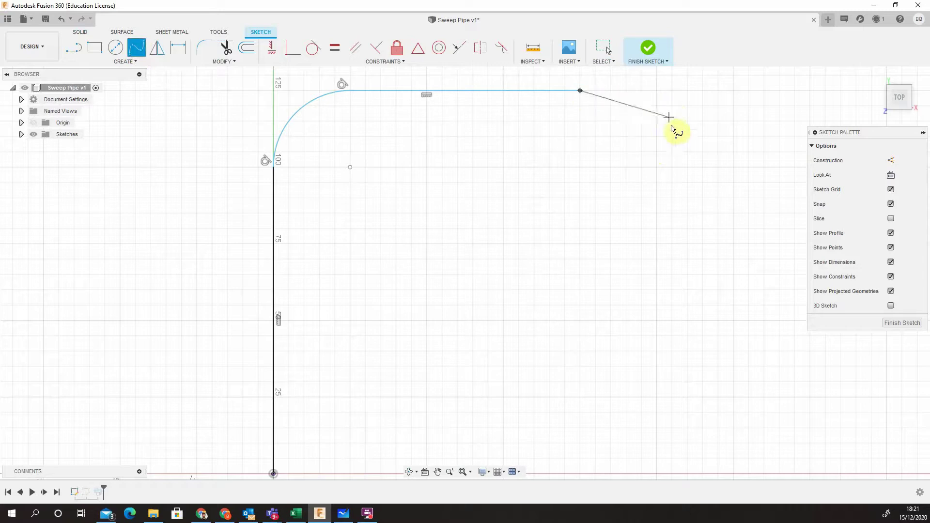
{"action": "left_click", "coordinate": [672, 136]}
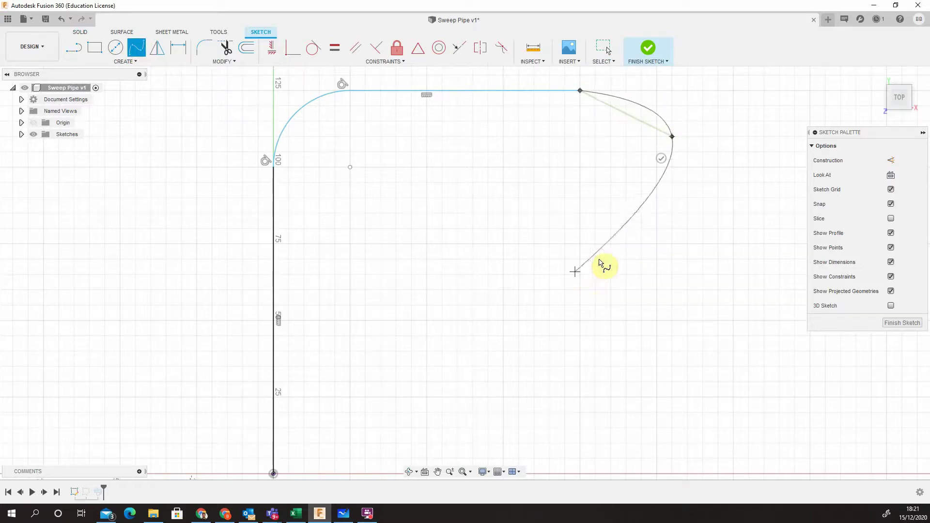
{"action": "left_click", "coordinate": [633, 216]}
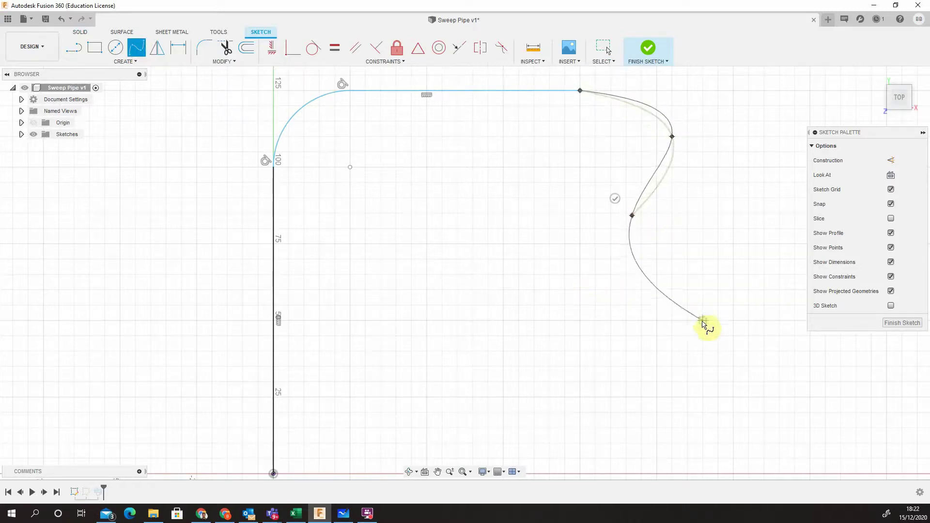
{"action": "left_click", "coordinate": [703, 321]}
{"action": "left_click", "coordinate": [660, 450]}
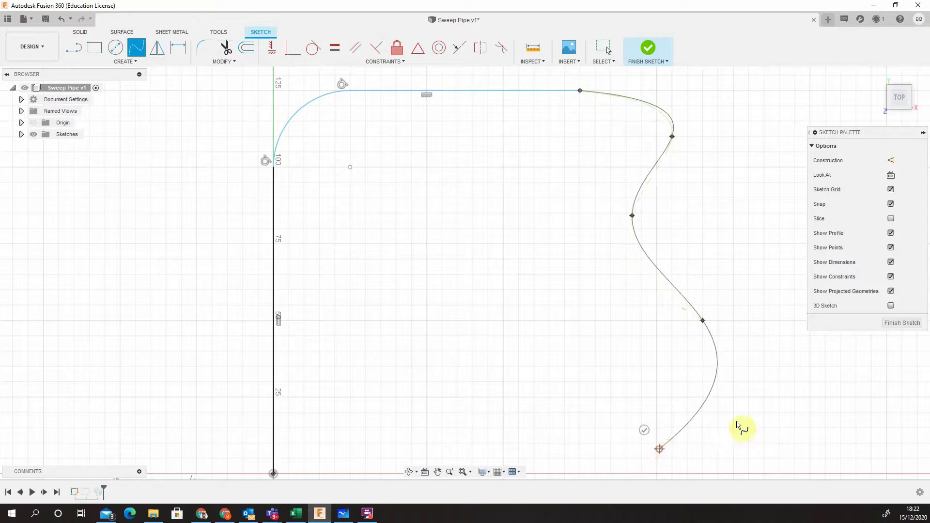
{"action": "key", "text": "Escape"}
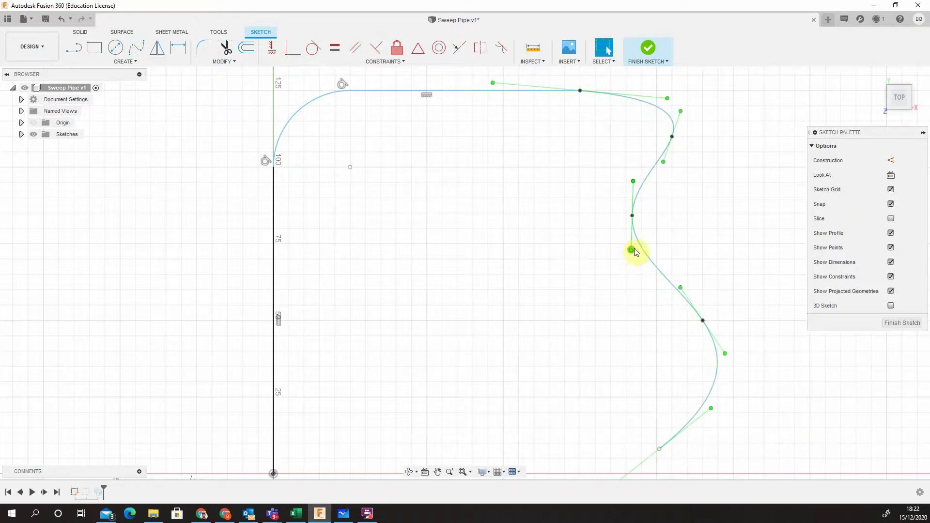
{"action": "mouse_move", "coordinate": [631, 250]}
{"action": "left_mouse_down"}
{"action": "mouse_move", "coordinate": [612, 243]}
{"action": "mouse_move", "coordinate": [623, 249]}
{"action": "left_mouse_up"}
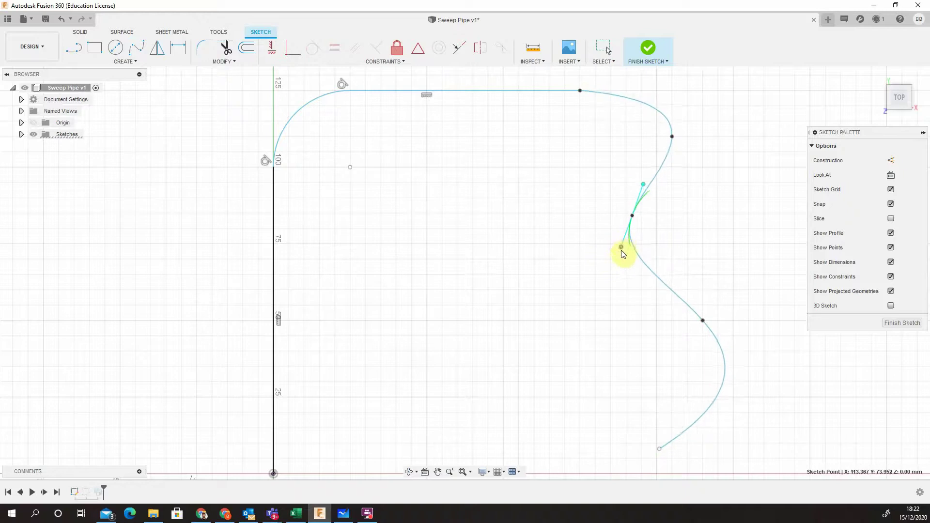
{"action": "left_click", "coordinate": [889, 323]}
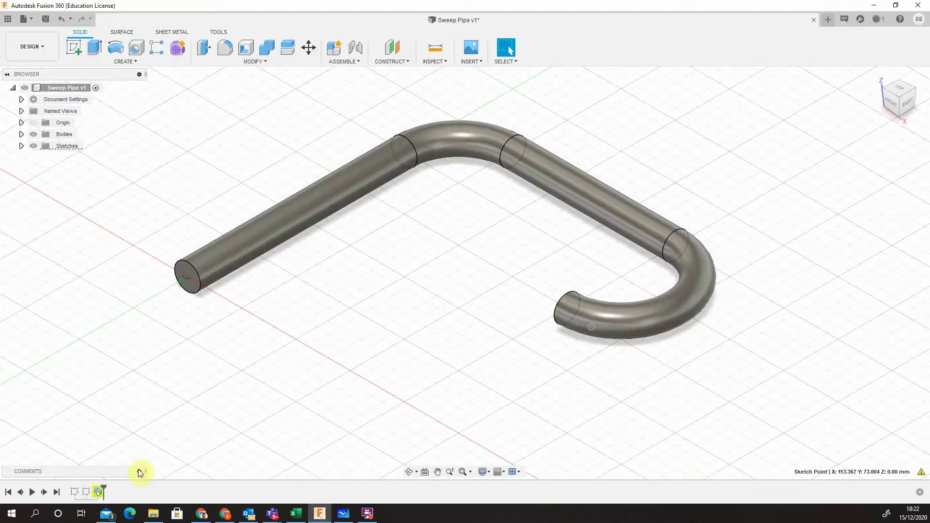
Edit the sweep so its path is the extended curve with the wavy spline end
{"action": "right_click", "coordinate": [98, 490]}
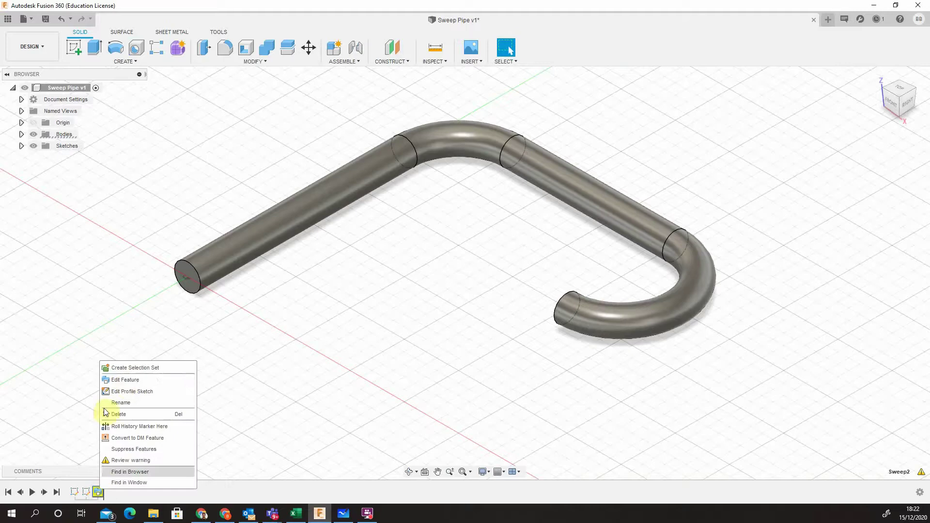
{"action": "left_click", "coordinate": [124, 380]}
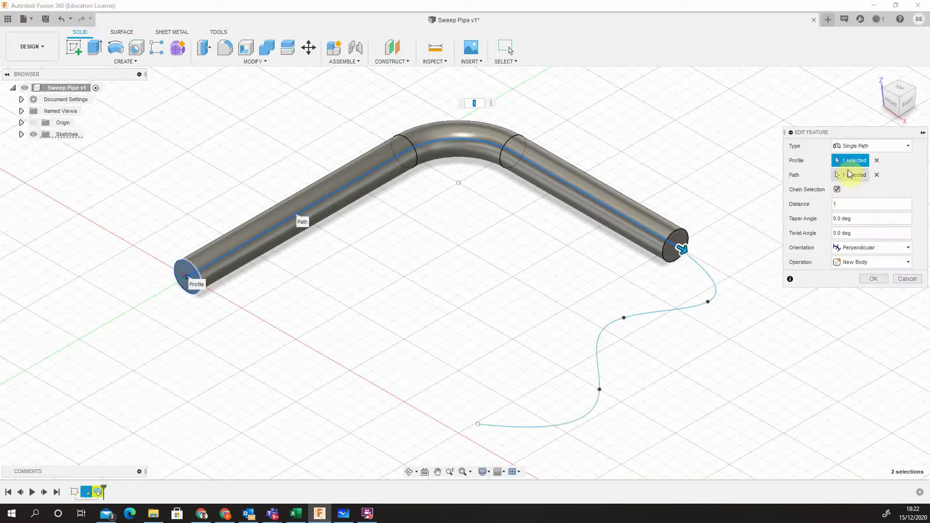
{"action": "left_click", "coordinate": [877, 175]}
{"action": "left_click", "coordinate": [563, 188]}
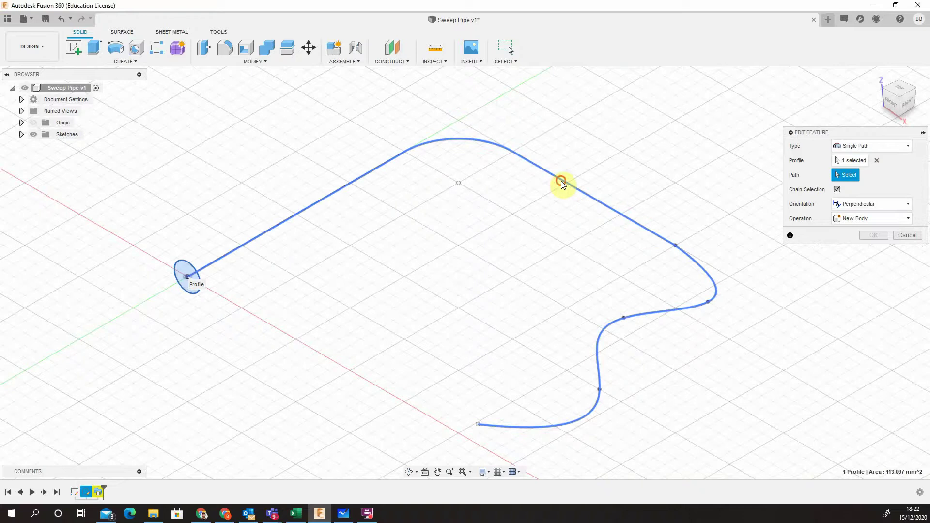
{"action": "left_click", "coordinate": [885, 279]}
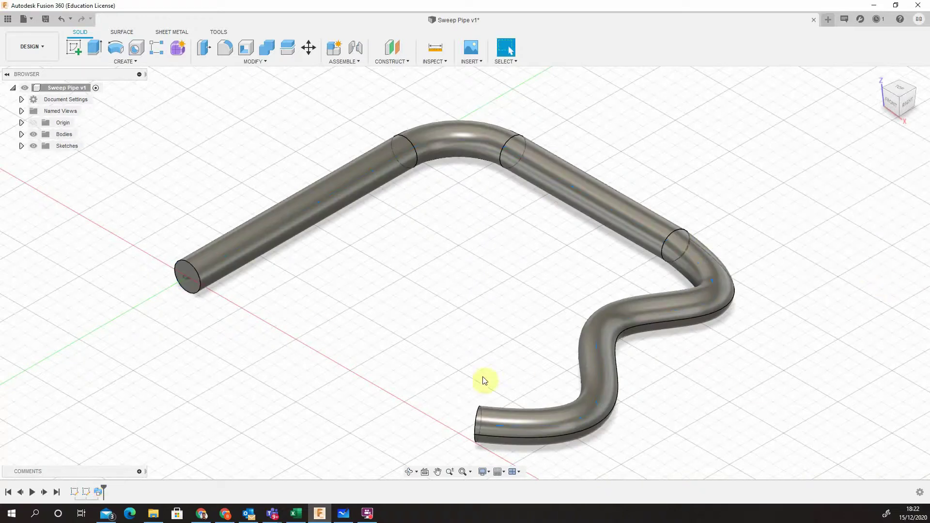
{"action": "middle_click_drag", "start_coordinate": [494, 368], "coordinate": [655, 290]}
Add a concentric 10 mm circle inside the 12 mm profile circle and finish the sketch
{"action": "left_click", "coordinate": [876, 76]}
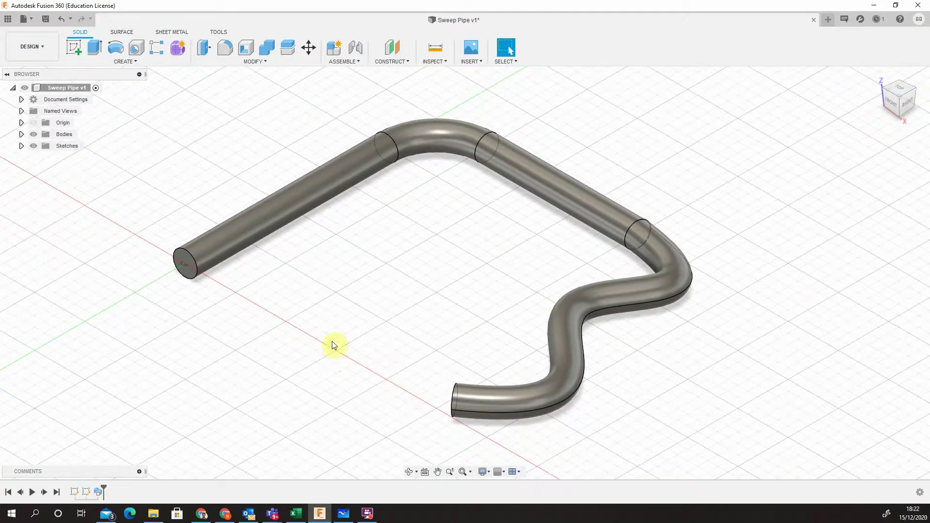
{"action": "right_click", "coordinate": [87, 495]}
{"action": "left_click", "coordinate": [128, 400]}
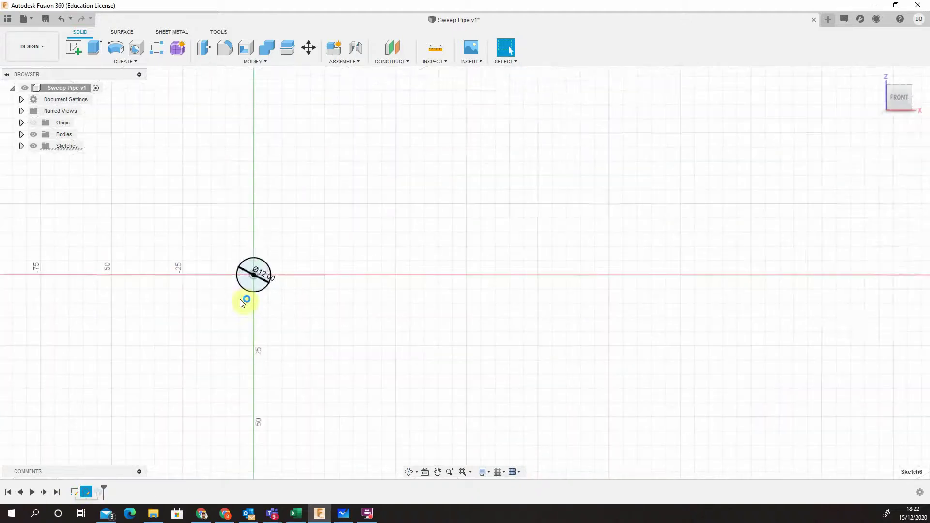
{"action": "scroll", "coordinate": [248, 271], "scroll_direction": "up", "scroll_amount": 5}
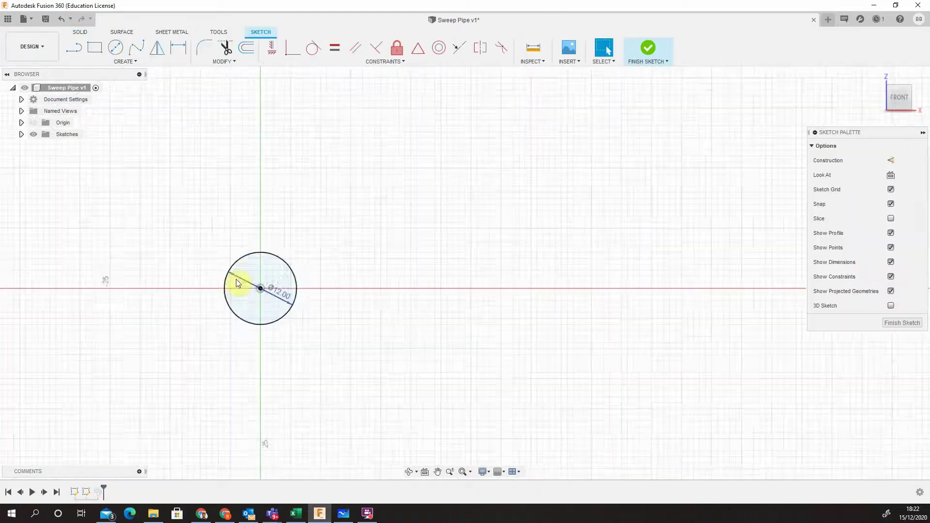
{"action": "left_click", "coordinate": [117, 47]}
{"action": "left_click", "coordinate": [304, 294]}
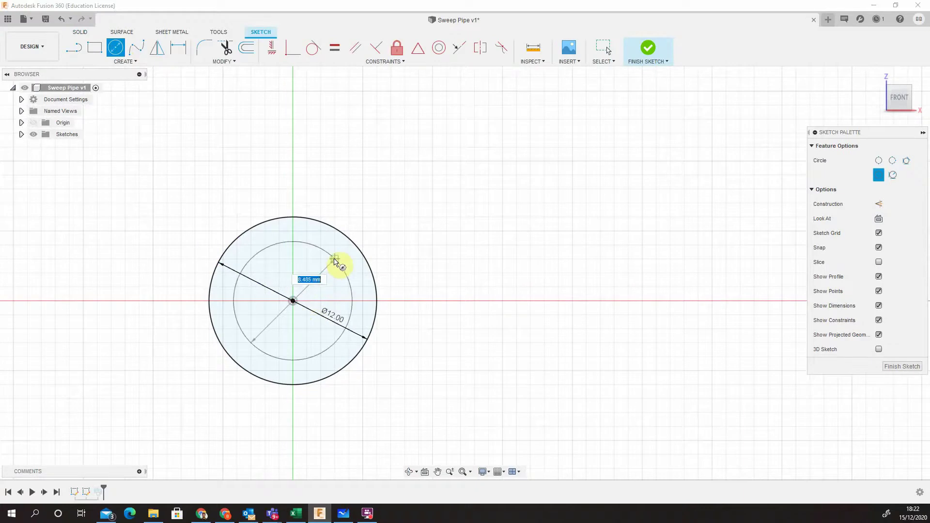
{"action": "key", "text": "Return"}
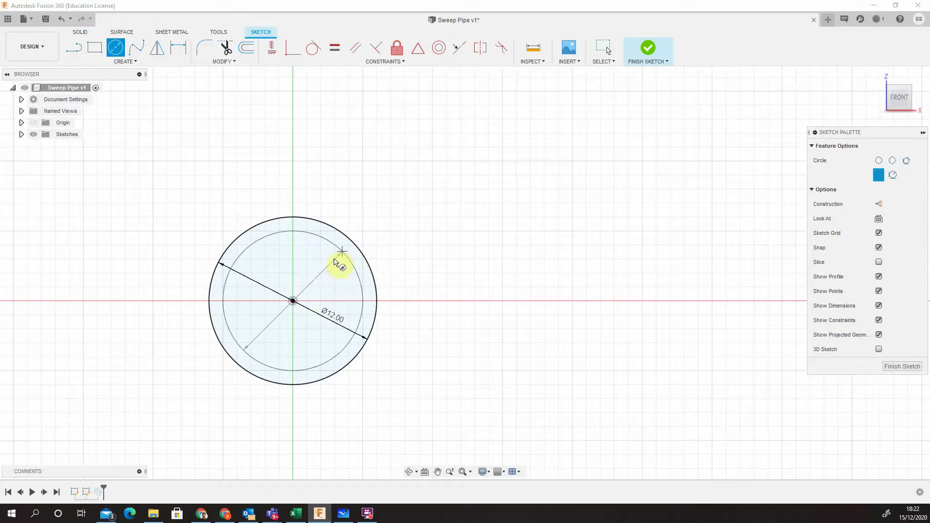
{"action": "key", "text": "Escape"}
{"action": "left_click", "coordinate": [904, 323]}
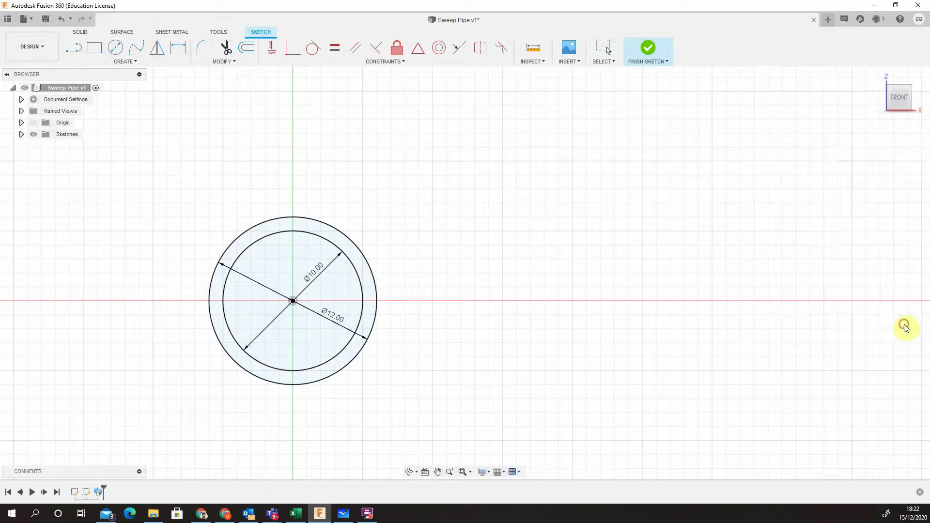
Edit the sweep to use only the ring between the 12 mm and 10 mm circles
{"action": "right_click", "coordinate": [96, 493]}
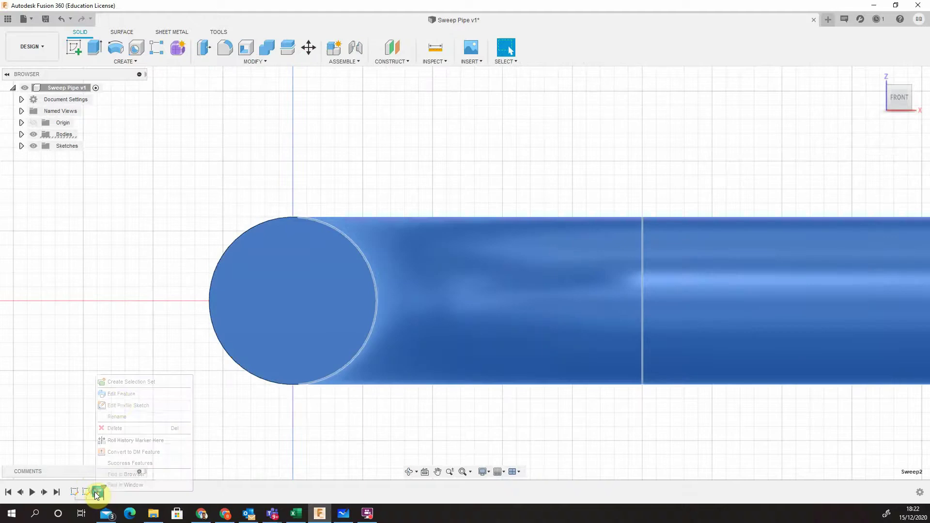
{"action": "left_click", "coordinate": [124, 395]}
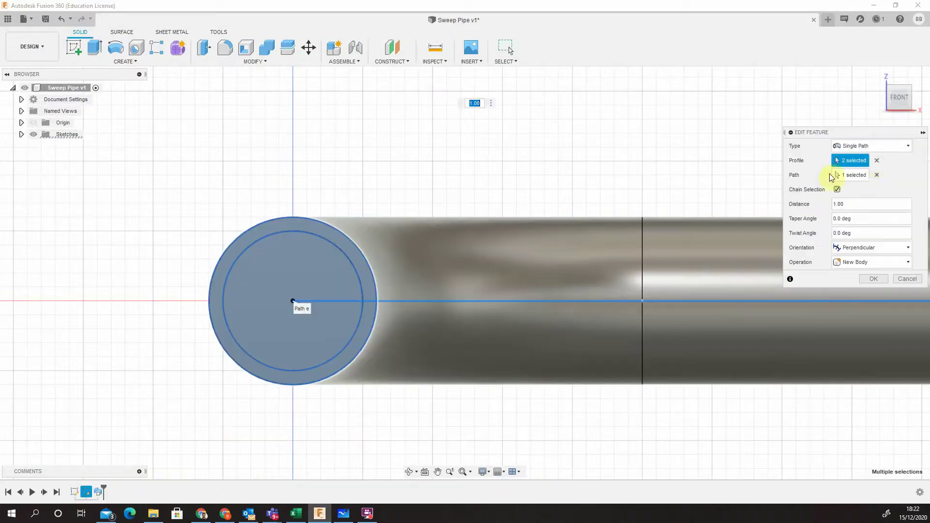
{"action": "left_click", "coordinate": [877, 162]}
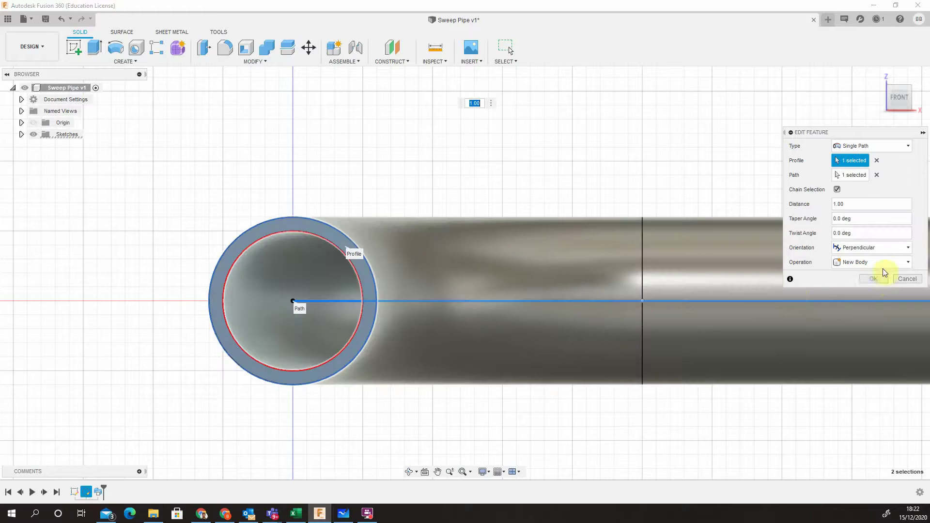
{"action": "left_click", "coordinate": [876, 279]}
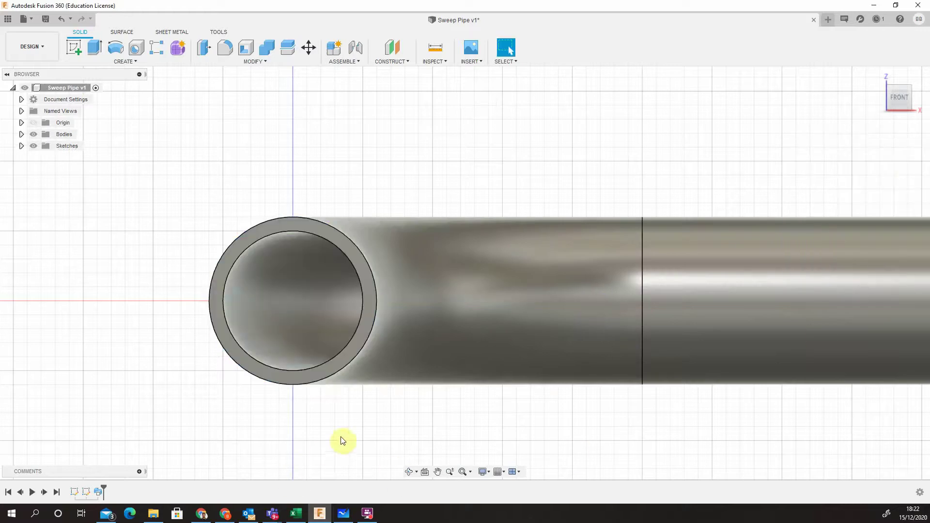
{"action": "left_click", "coordinate": [880, 78]}
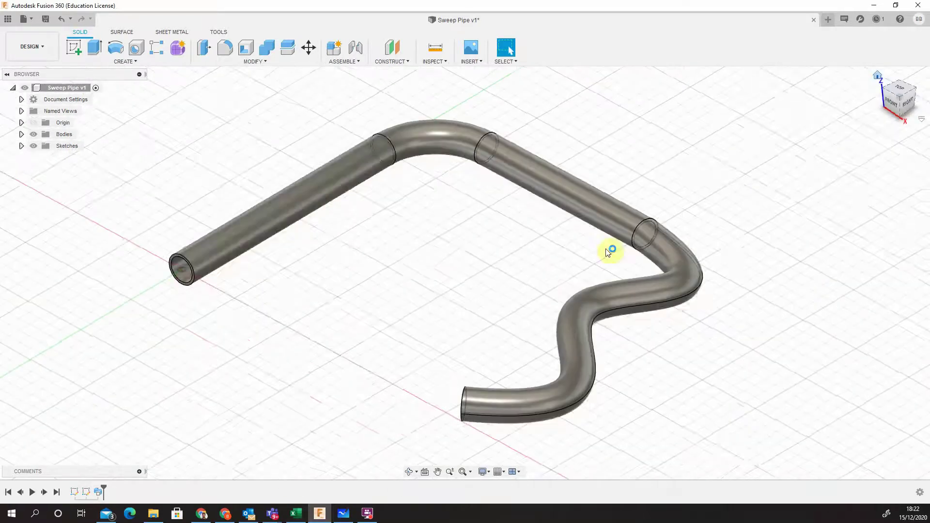
{"action": "scroll", "coordinate": [134, 262], "scroll_direction": "up", "scroll_amount": 10}
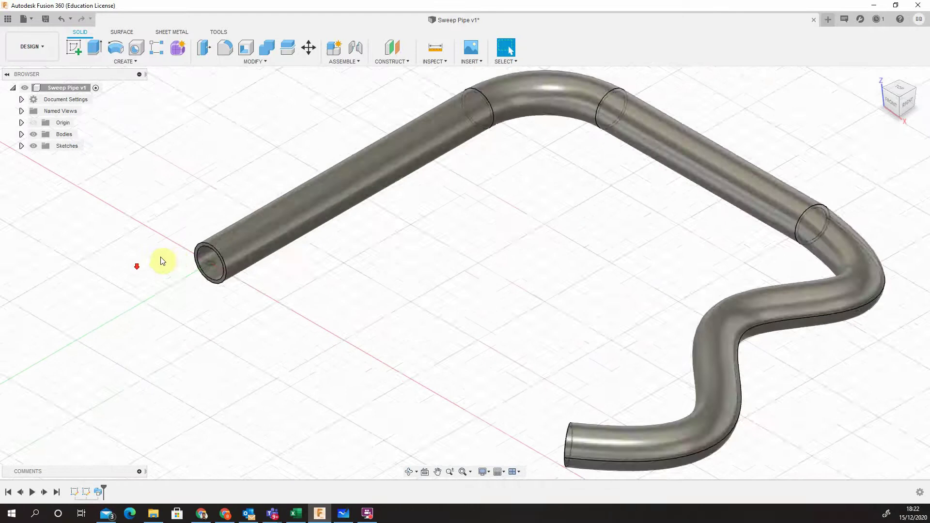
{"action": "scroll", "coordinate": [436, 272], "scroll_direction": "down", "scroll_amount": 2}
{"action": "scroll", "coordinate": [485, 288], "scroll_direction": "down", "scroll_amount": 8}
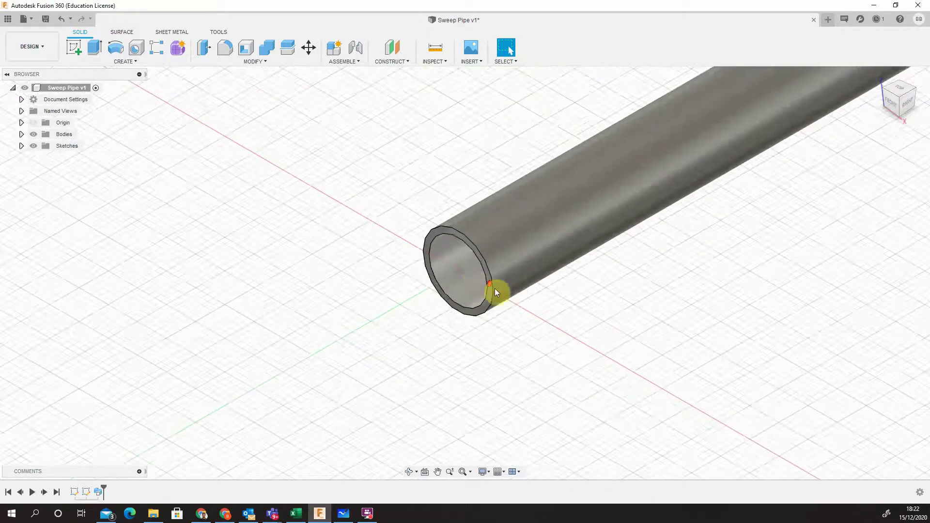
{"action": "scroll", "coordinate": [742, 370], "scroll_direction": "up", "scroll_amount": 2}
{"action": "scroll", "coordinate": [756, 388], "scroll_direction": "up", "scroll_amount": 1}
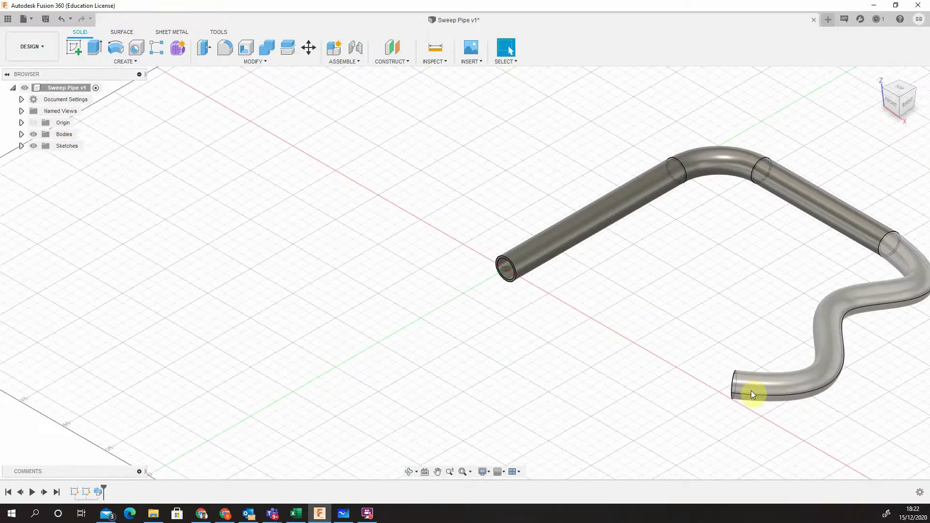
{"action": "middle_click_drag", "start_coordinate": [675, 326], "coordinate": [515, 307]}
{"action": "middle_click_drag", "start_coordinate": [490, 393], "coordinate": [559, 357], "text": "shift"}
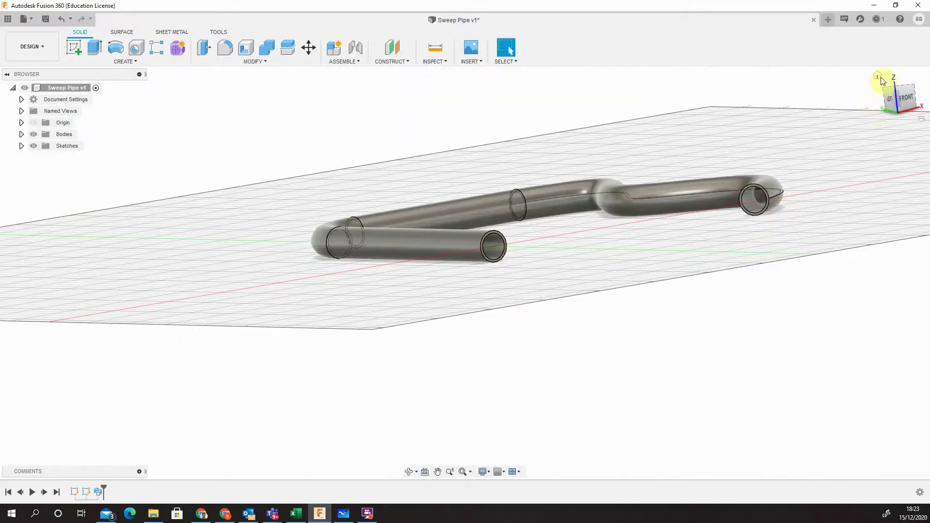
{"action": "left_click", "coordinate": [877, 77]}
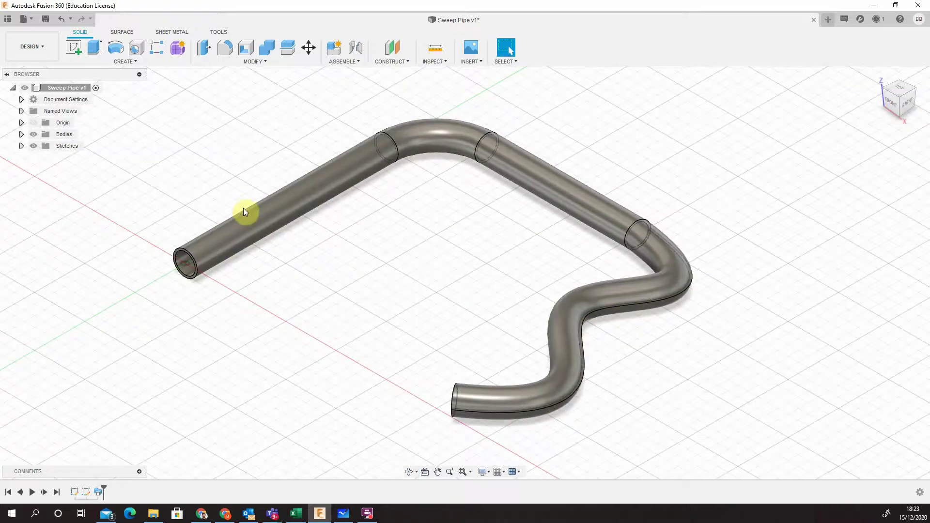
Reopen the profile sketch and delete both circles with their dimensions
{"action": "right_click", "coordinate": [83, 494]}
{"action": "left_click", "coordinate": [116, 399]}
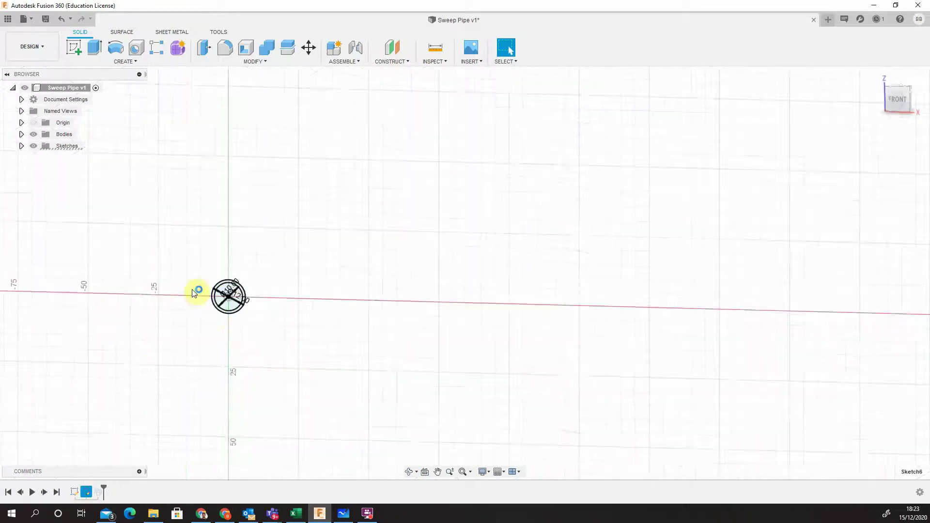
{"action": "left_click_drag", "start_coordinate": [210, 162], "coordinate": [429, 342]}
{"action": "key", "text": "Delete"}
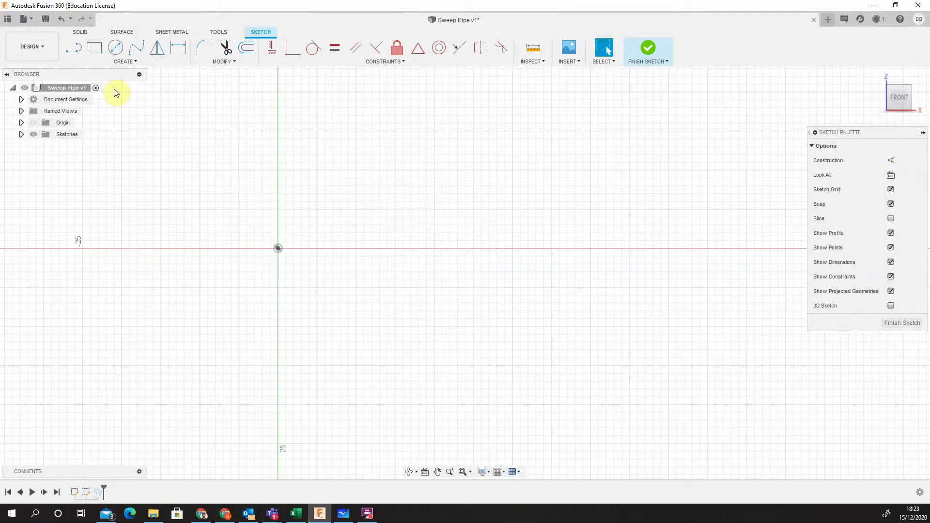
Draw an 18 × 10 mm center rectangle at the origin and finish the sketch
{"action": "left_click", "coordinate": [105, 58]}
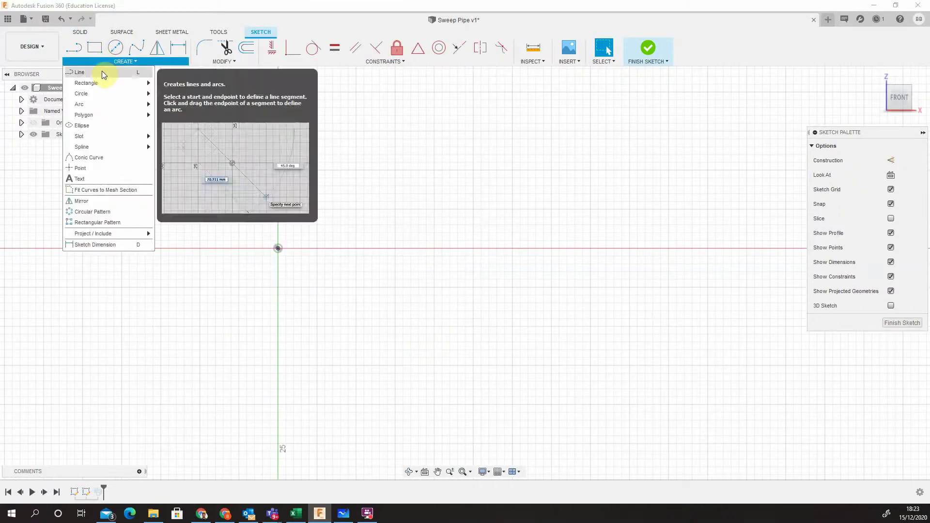
{"action": "mouse_move", "coordinate": [100, 81]}
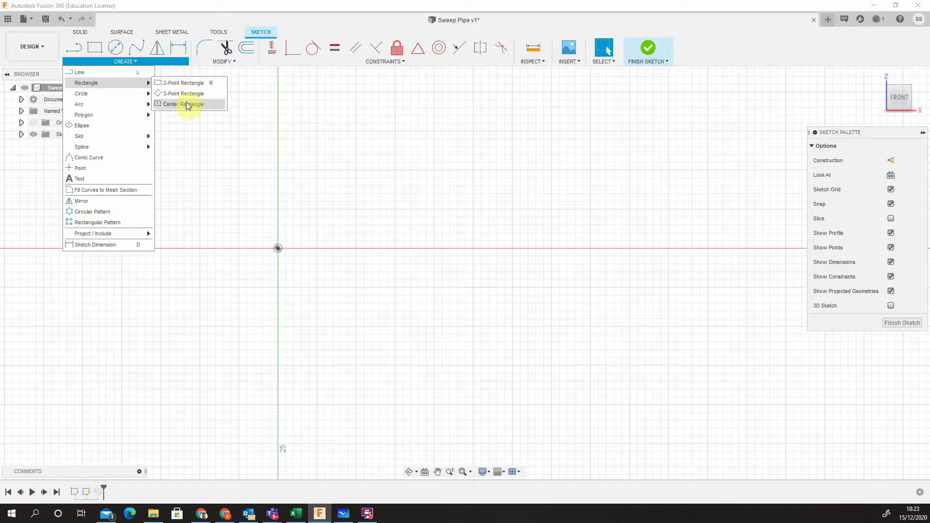
{"action": "left_click", "coordinate": [184, 105]}
{"action": "left_click", "coordinate": [278, 248]}
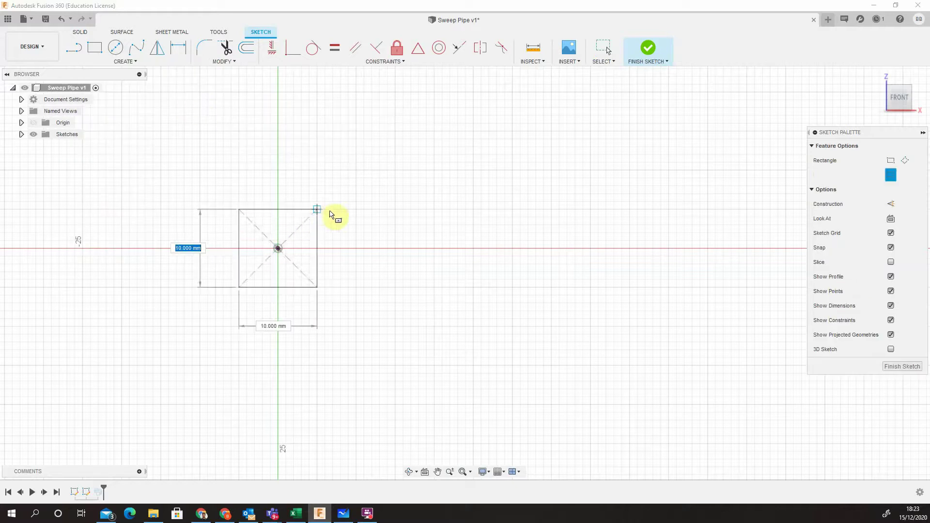
{"action": "type", "text": "10"}
{"action": "key", "text": "Tab"}
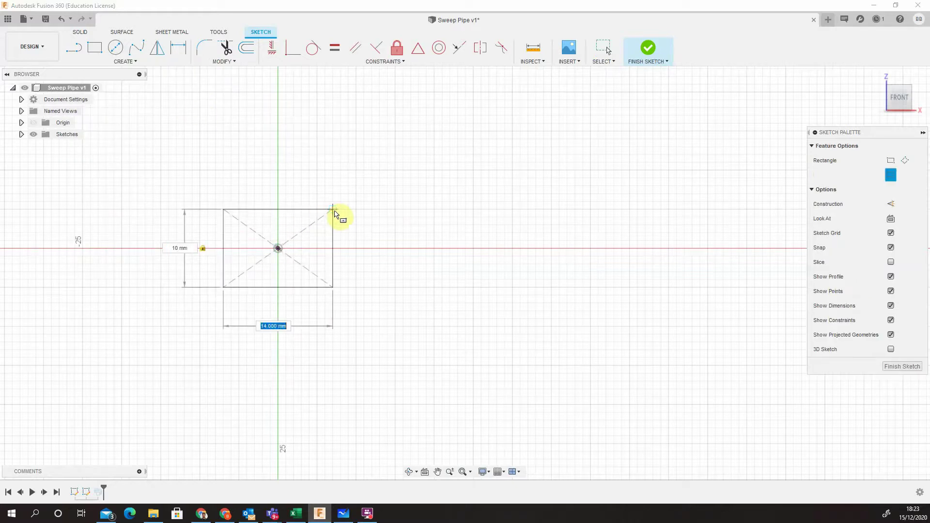
{"action": "key", "text": "Tab"}
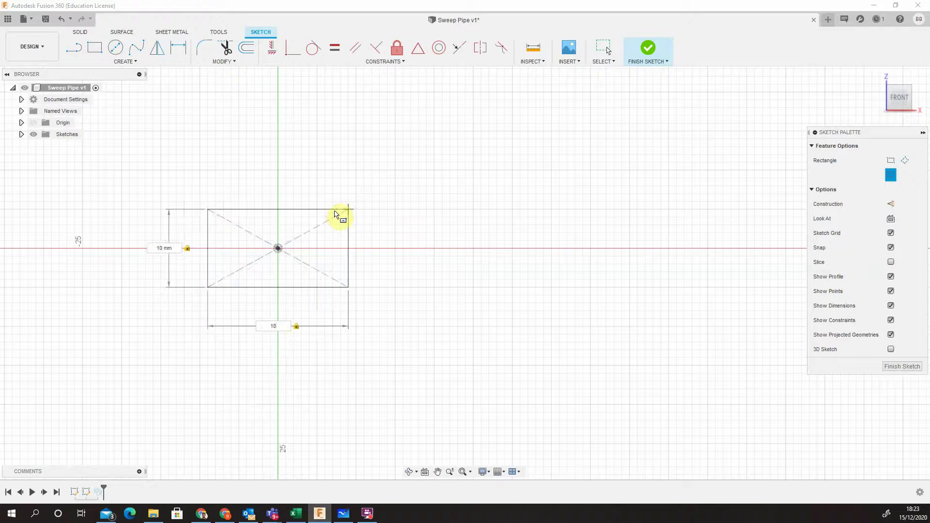
{"action": "key", "text": "Return"}
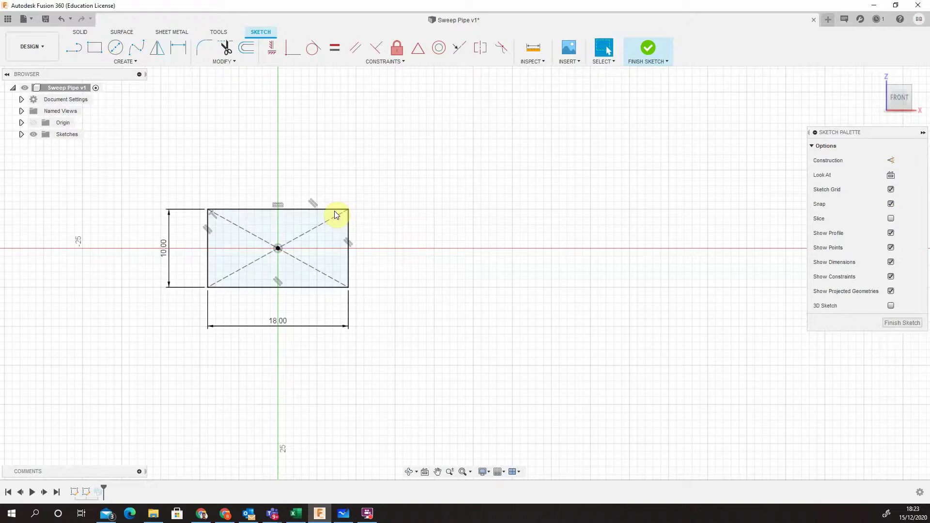
{"action": "left_click", "coordinate": [649, 49]}
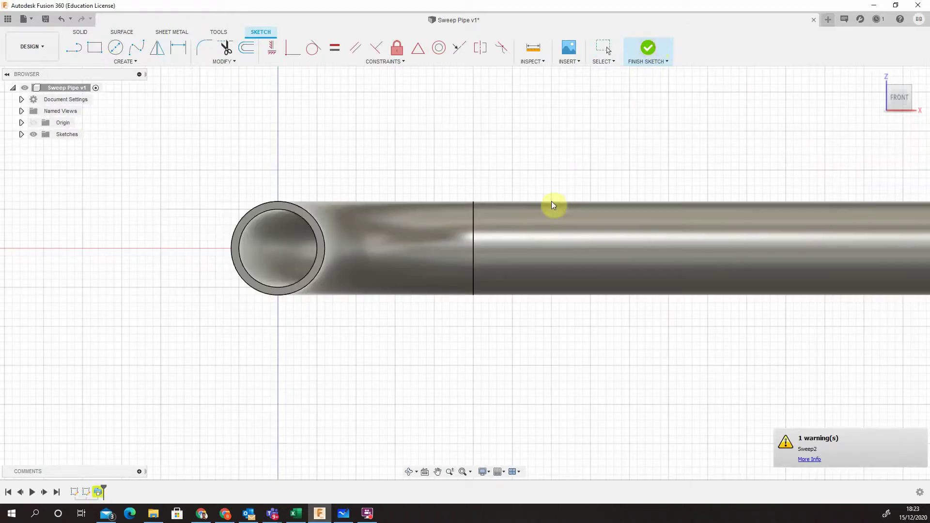
{"action": "mouse_move", "coordinate": [100, 490]}
{"action": "left_mouse_down"}
{"action": "mouse_move", "coordinate": [92, 488]}
{"action": "mouse_move", "coordinate": [103, 491]}
{"action": "left_mouse_up"}
{"action": "right_click", "coordinate": [102, 492]}
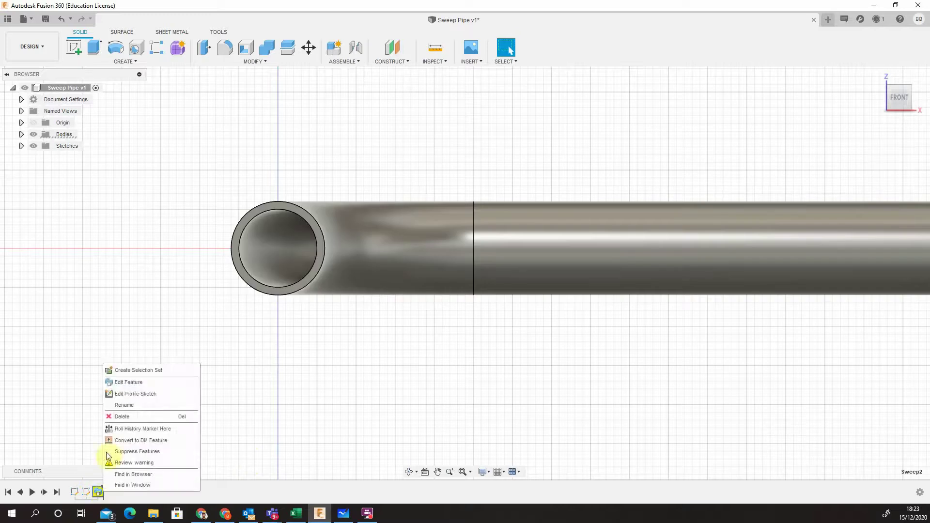
{"action": "left_click", "coordinate": [136, 383]}
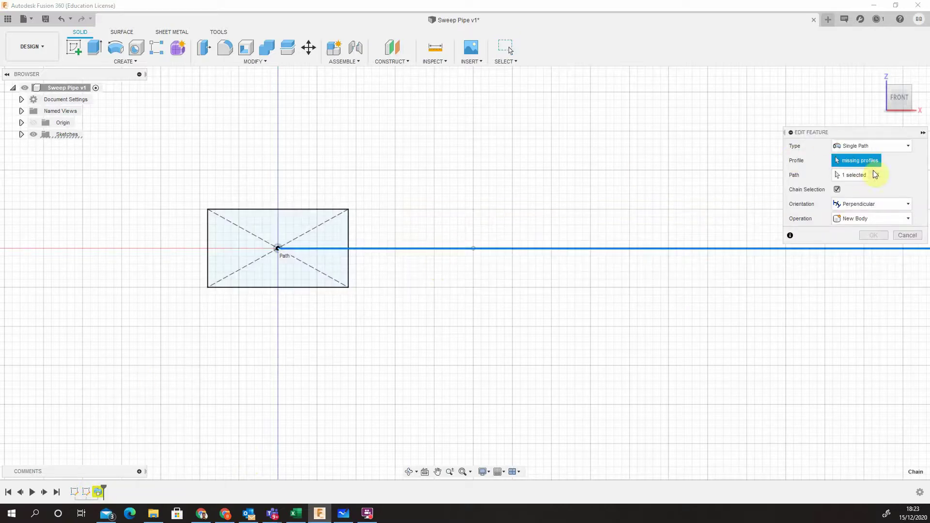
{"action": "left_click", "coordinate": [294, 231]}
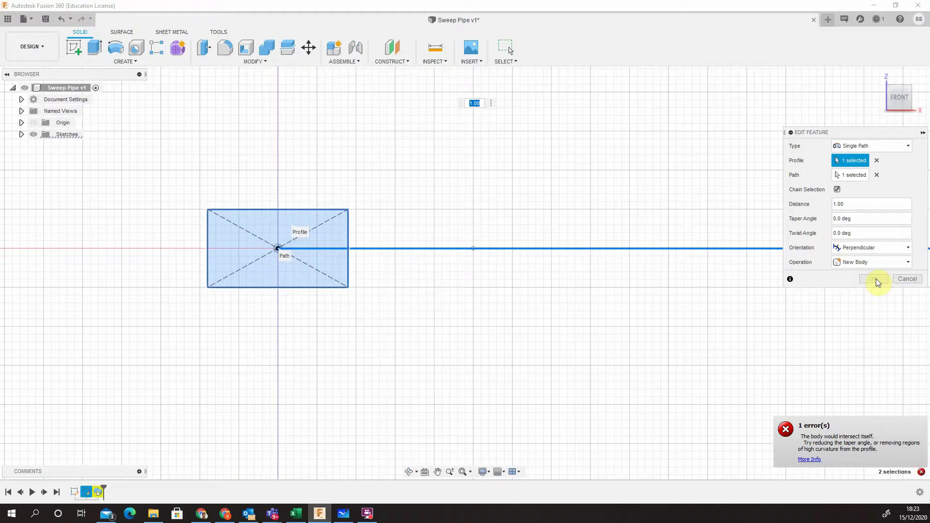
{"action": "left_click", "coordinate": [877, 175]}
{"action": "left_click", "coordinate": [882, 74]}
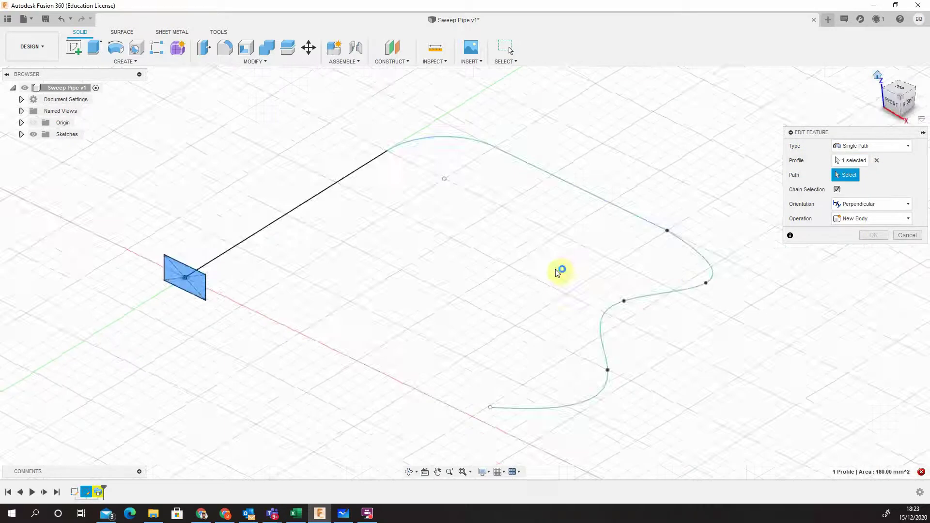
{"action": "left_click", "coordinate": [297, 206]}
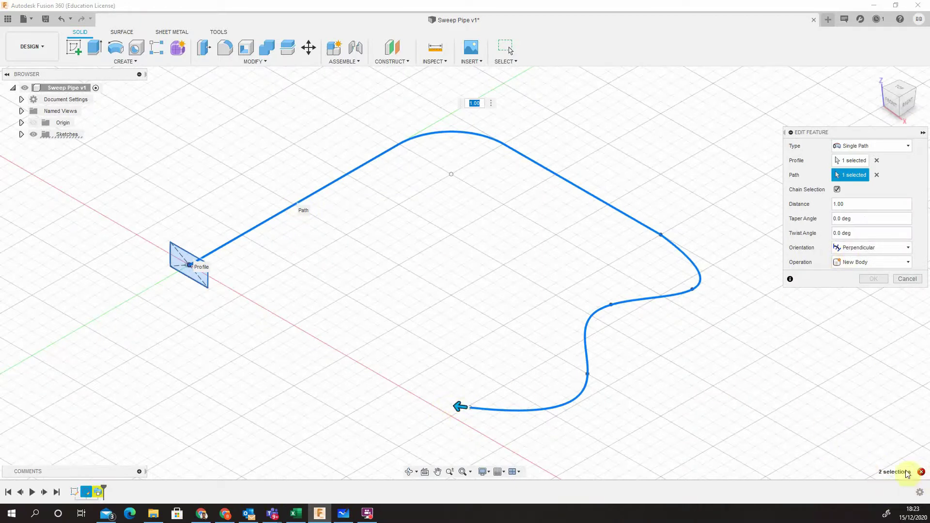
{"action": "mouse_move", "coordinate": [926, 476]}
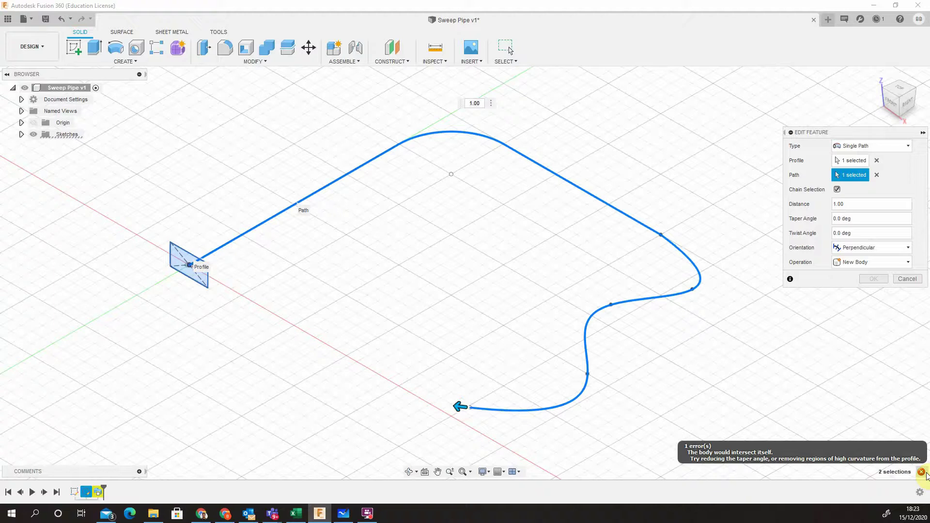
{"action": "left_click", "coordinate": [908, 279]}
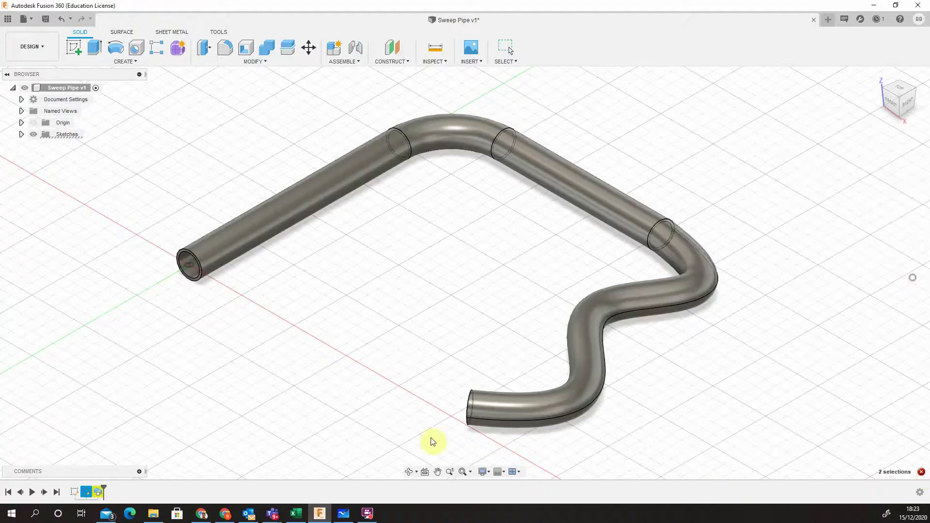
Change the rectangle's height to 4 mm and width to 6 mm, then finish the sketch
{"action": "right_click", "coordinate": [85, 494]}
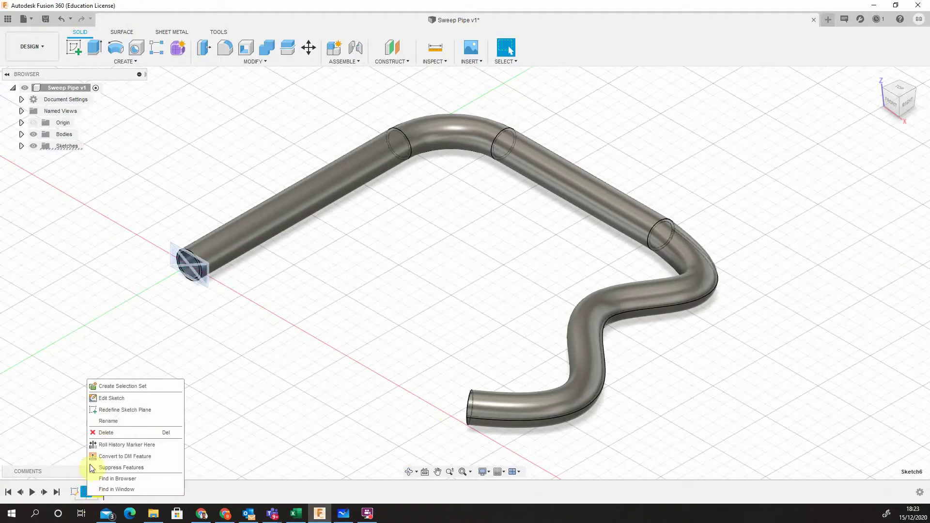
{"action": "left_click", "coordinate": [111, 398]}
{"action": "scroll", "coordinate": [270, 228], "scroll_direction": "up", "scroll_amount": 3}
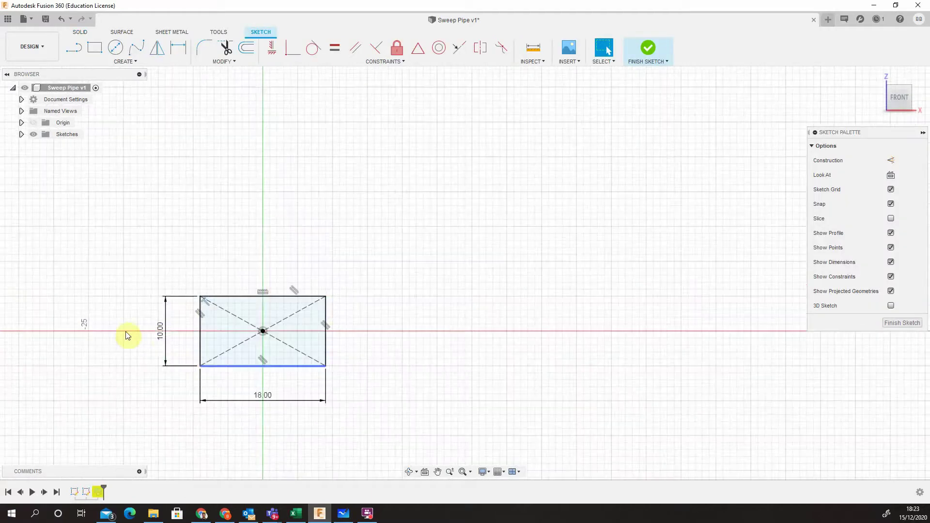
{"action": "double_click", "coordinate": [161, 330]}
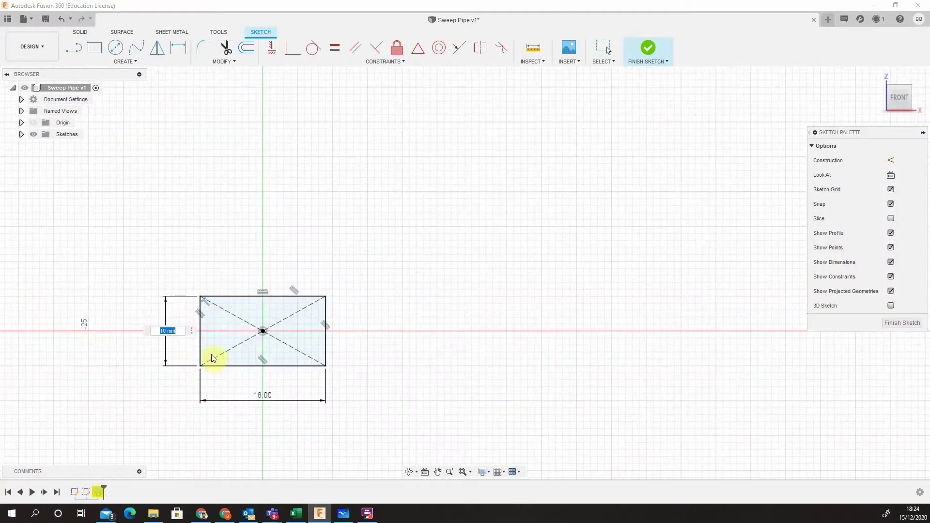
{"action": "key", "text": "Return"}
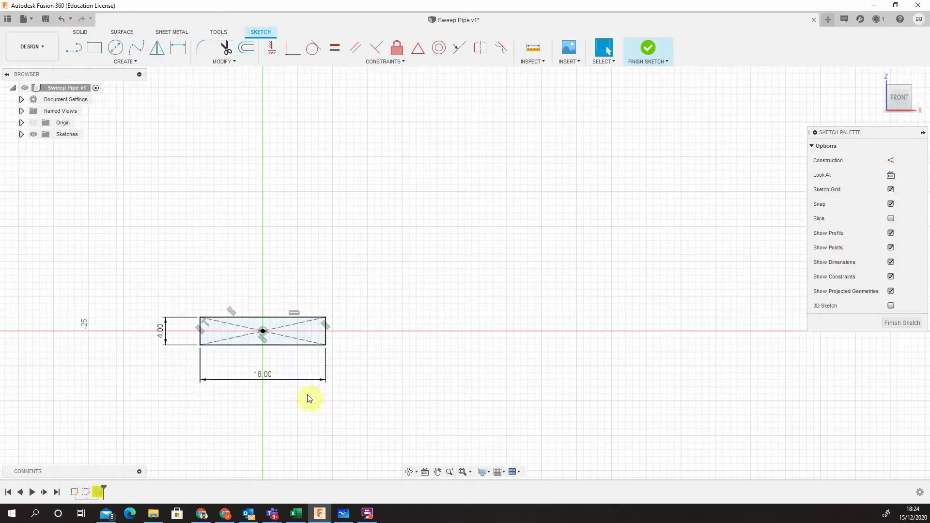
{"action": "double_click", "coordinate": [268, 383]}
{"action": "type", "text": "6"}
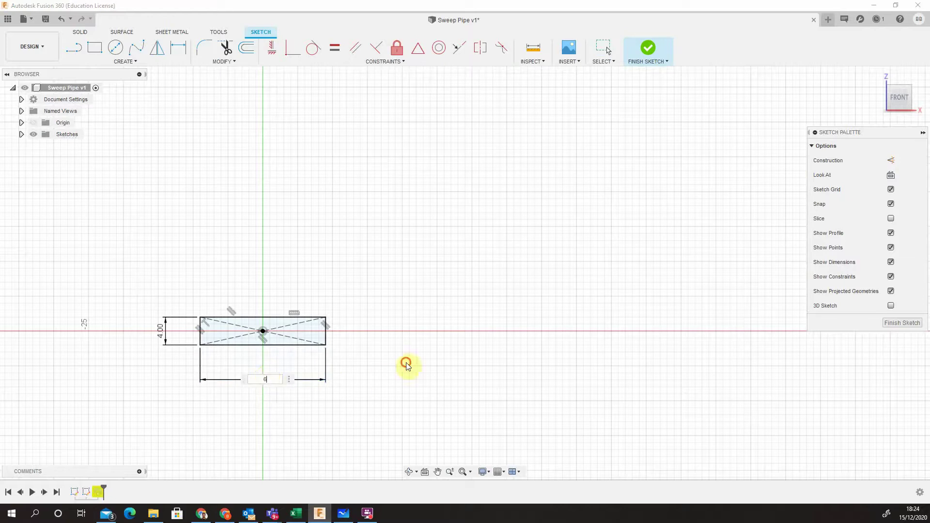
{"action": "key", "text": "Return"}
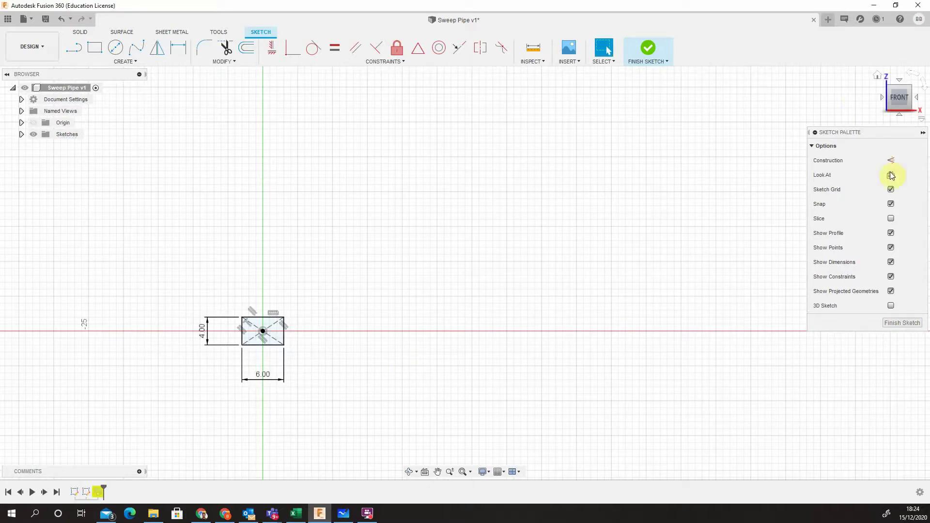
{"action": "left_click", "coordinate": [897, 322]}
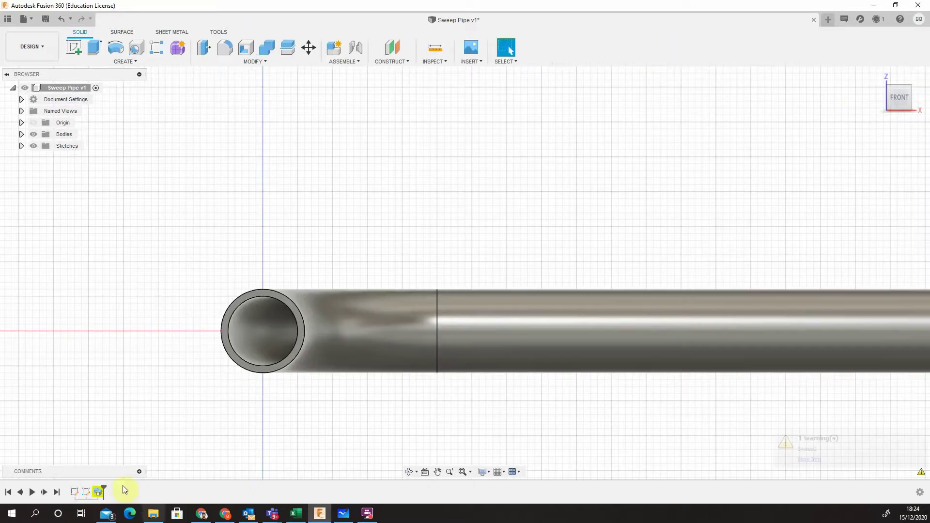
Edit Sweep2 to use the 6 × 4 mm rectangle as profile, producing a flat rectangular bar
{"action": "right_click", "coordinate": [97, 493]}
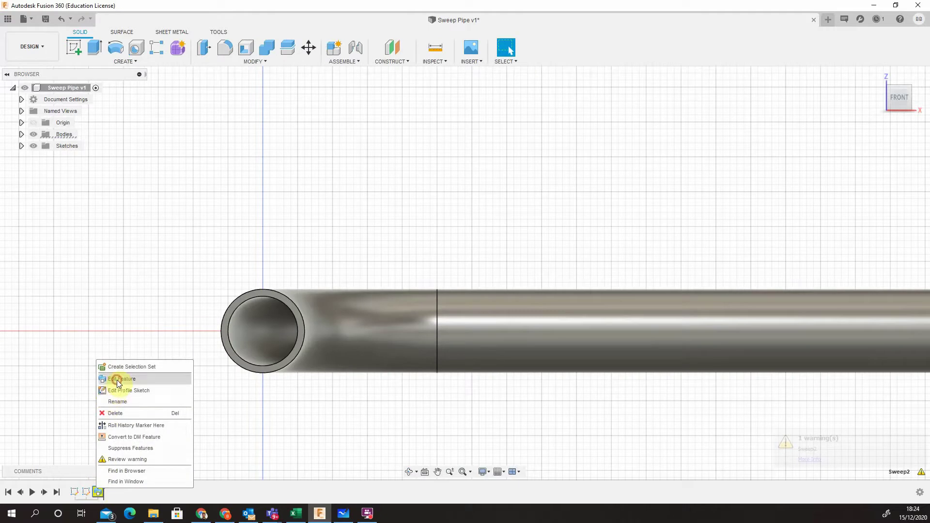
{"action": "left_click", "coordinate": [117, 380]}
{"action": "left_click", "coordinate": [247, 340]}
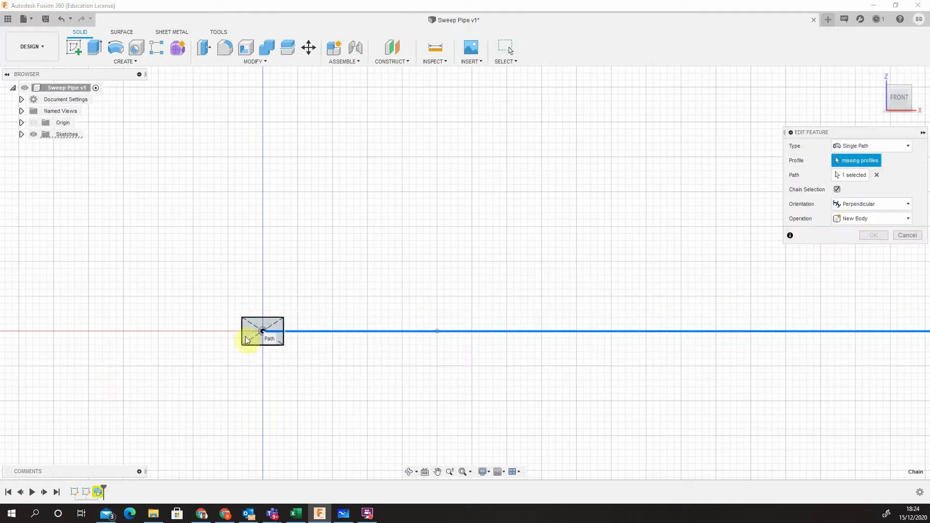
{"action": "left_click", "coordinate": [875, 280]}
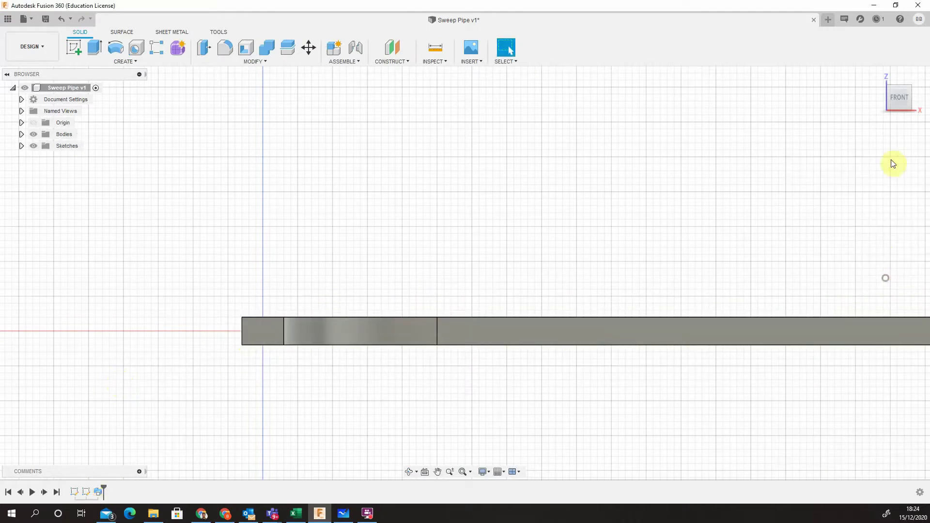
{"action": "left_click", "coordinate": [878, 77]}
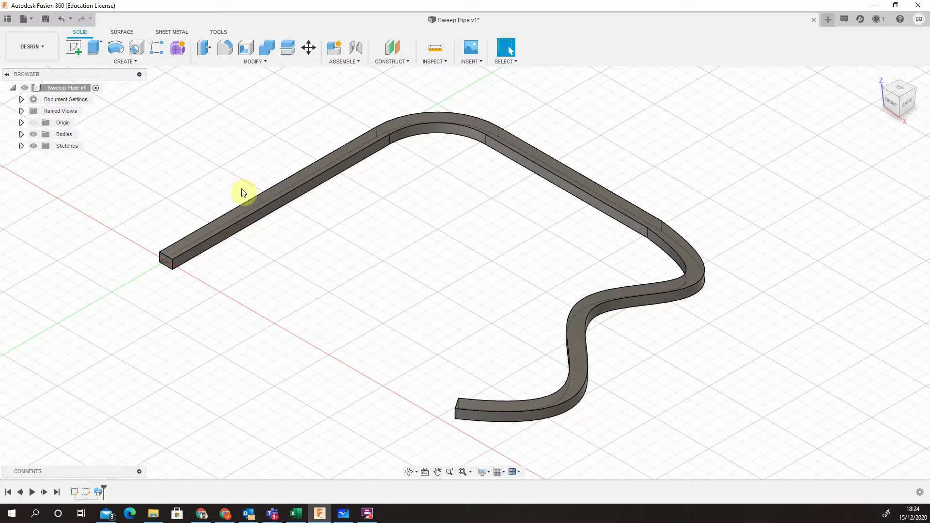
Save Sweep Pipe as version v2 and start a new empty Untitled design
{"action": "left_click", "coordinate": [46, 19]}
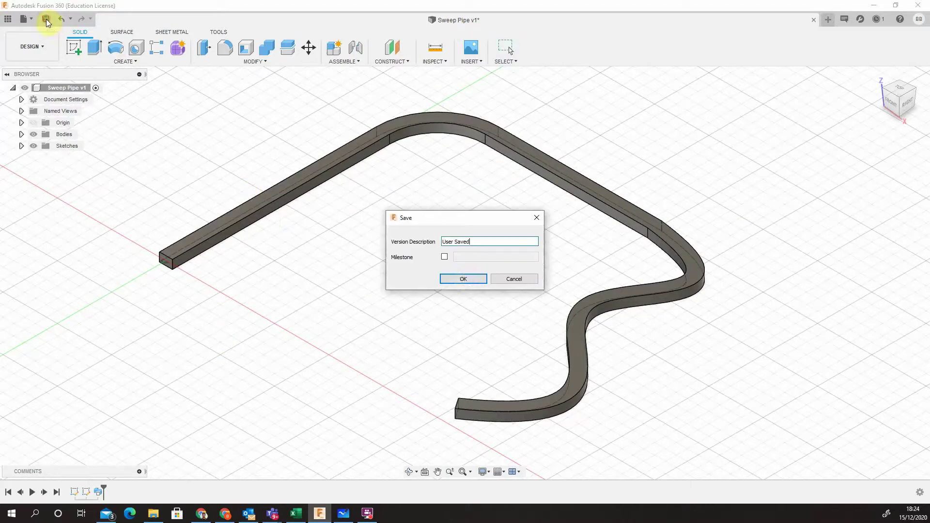
{"action": "left_click", "coordinate": [463, 279]}
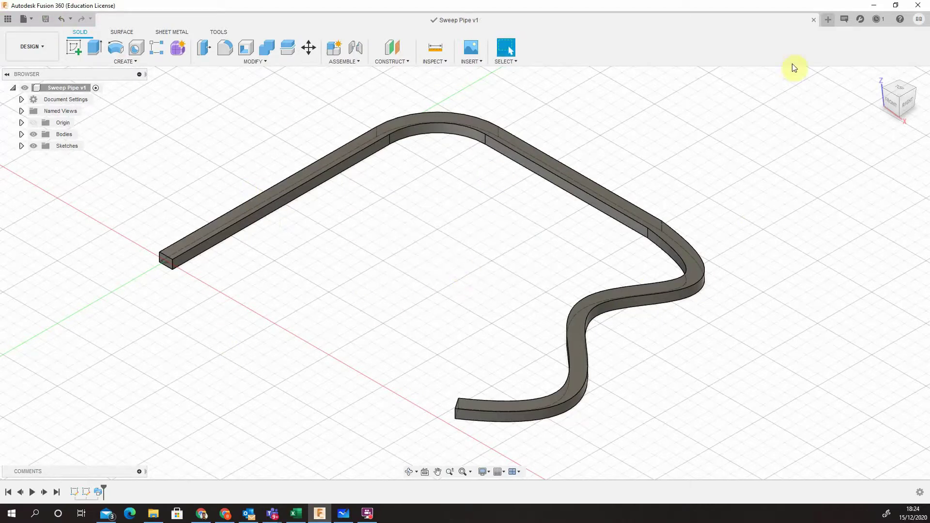
{"action": "left_click", "coordinate": [828, 22]}
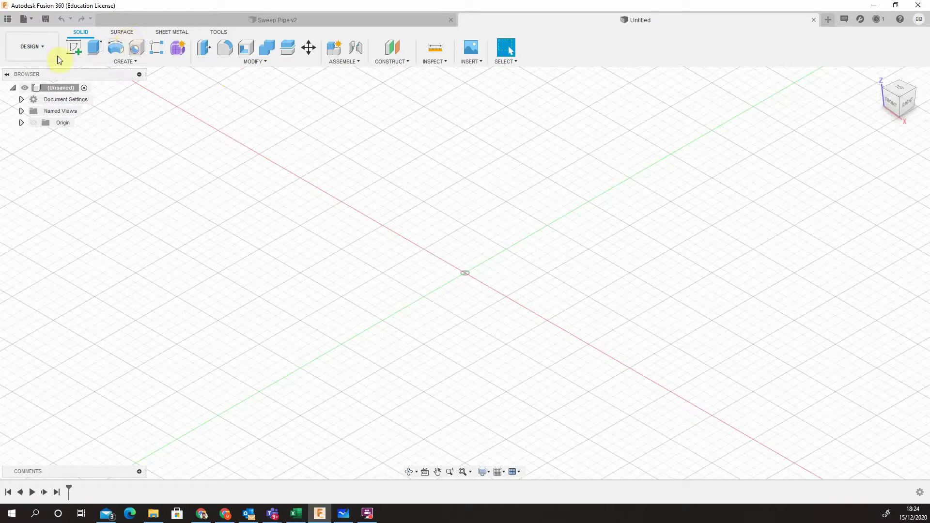
Browse the Surface tab and the Insert, Inspect, Construct and Select menus, then show the Create commands
{"action": "left_click", "coordinate": [121, 32]}
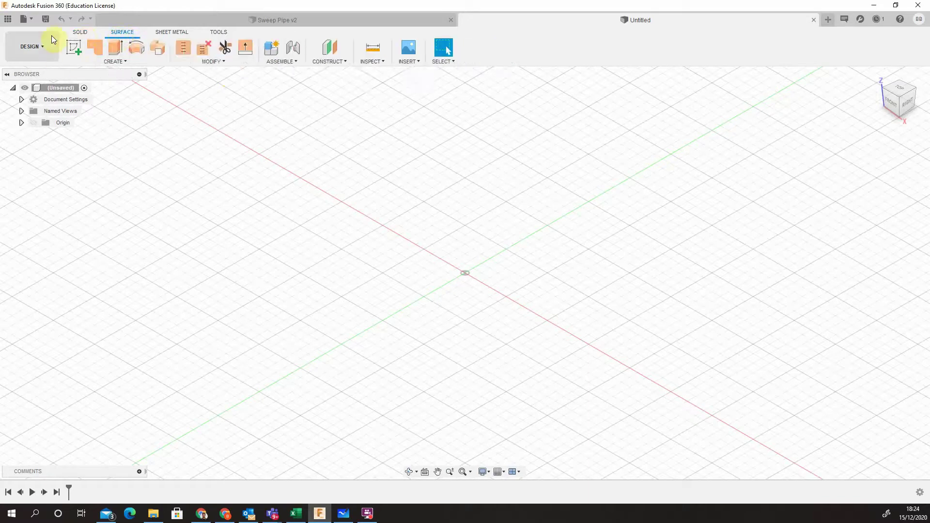
{"action": "left_click", "coordinate": [82, 32]}
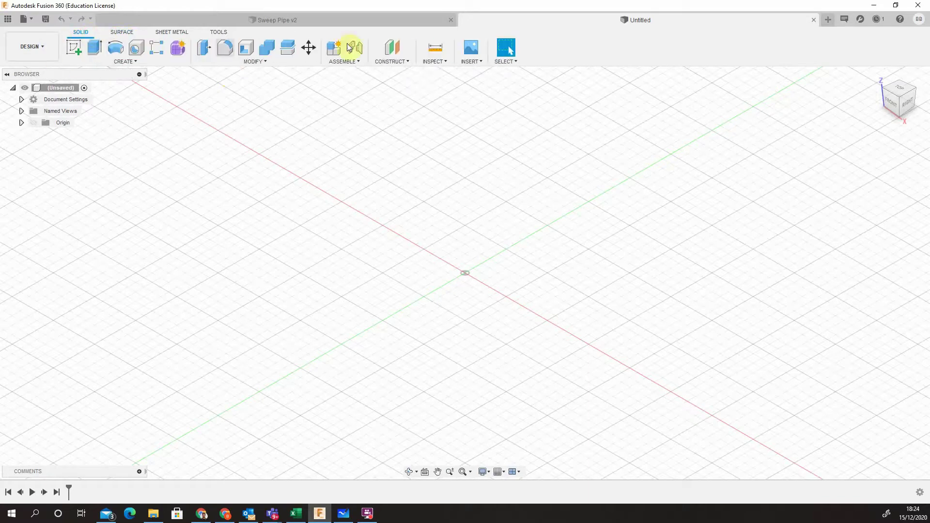
{"action": "left_click", "coordinate": [461, 63]}
{"action": "left_click", "coordinate": [433, 62]}
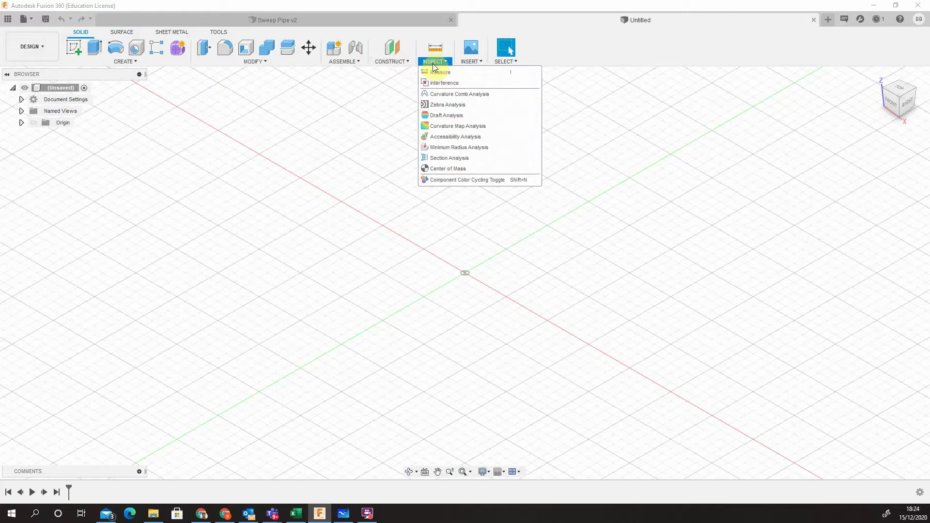
{"action": "left_click", "coordinate": [388, 62]}
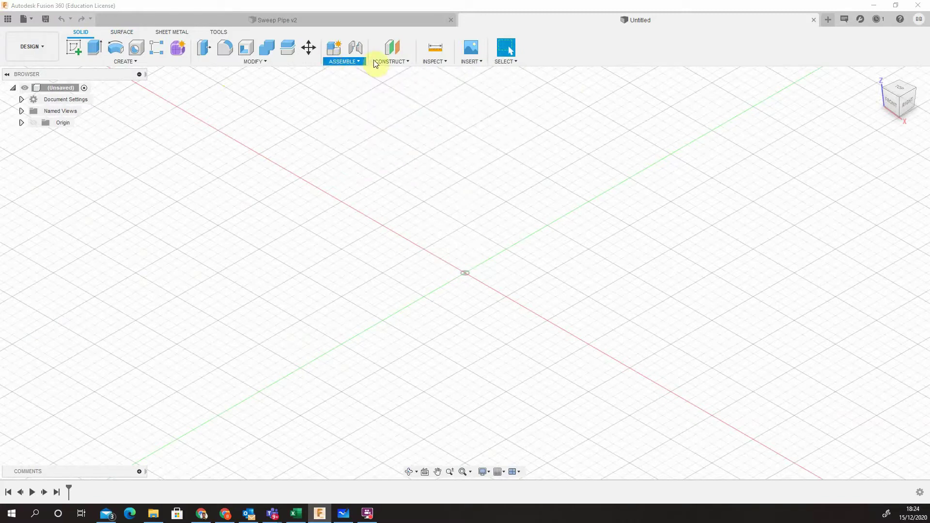
{"action": "left_click", "coordinate": [505, 62]}
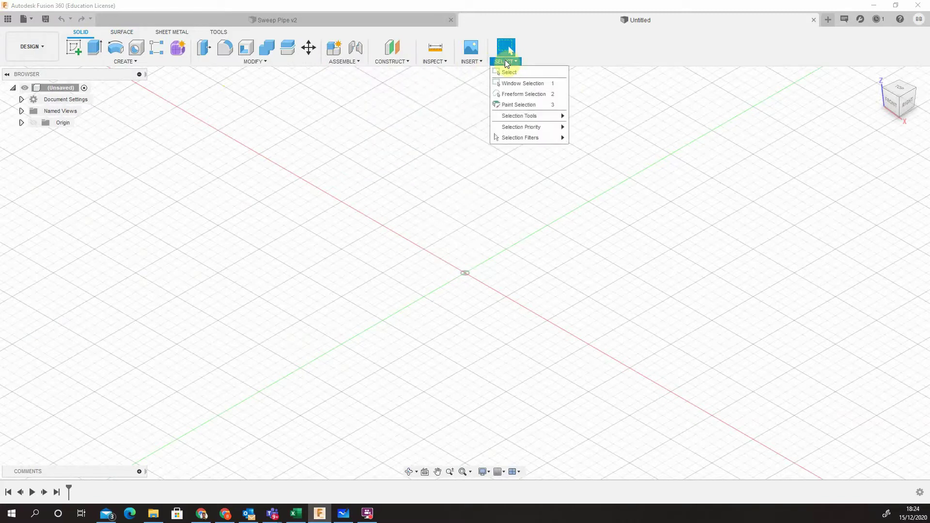
{"action": "left_click", "coordinate": [143, 61]}
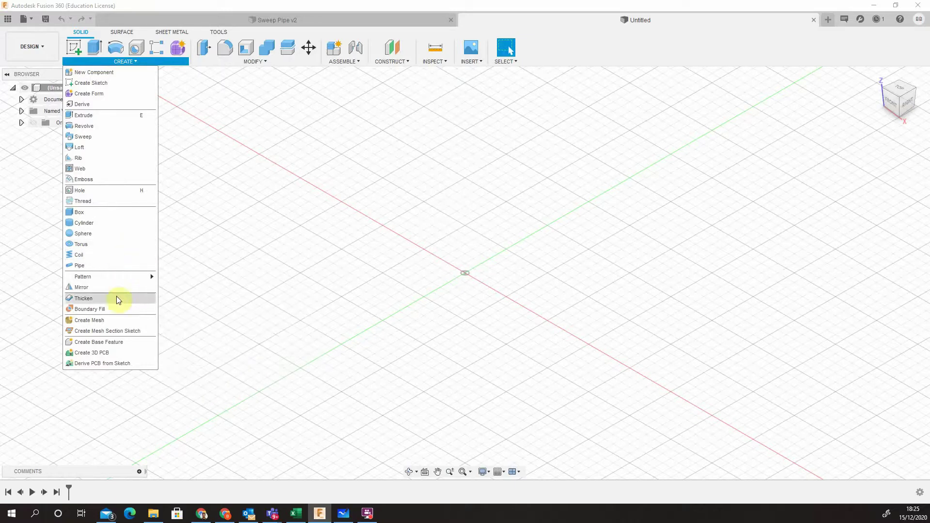
Sketch a 75 mm vertical line up from the origin on the XY plane and finish the sketch
{"action": "left_click", "coordinate": [78, 46]}
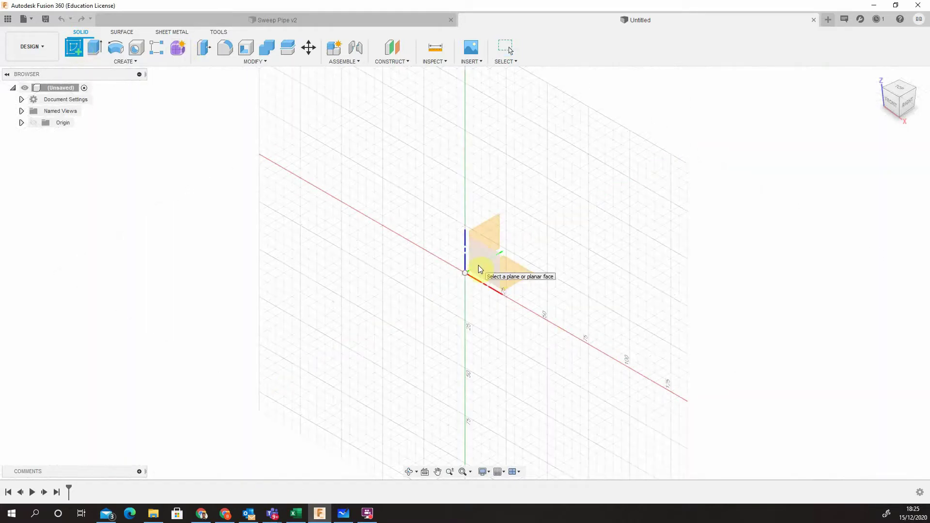
{"action": "left_click_drag", "start_coordinate": [897, 89], "coordinate": [863, 116]}
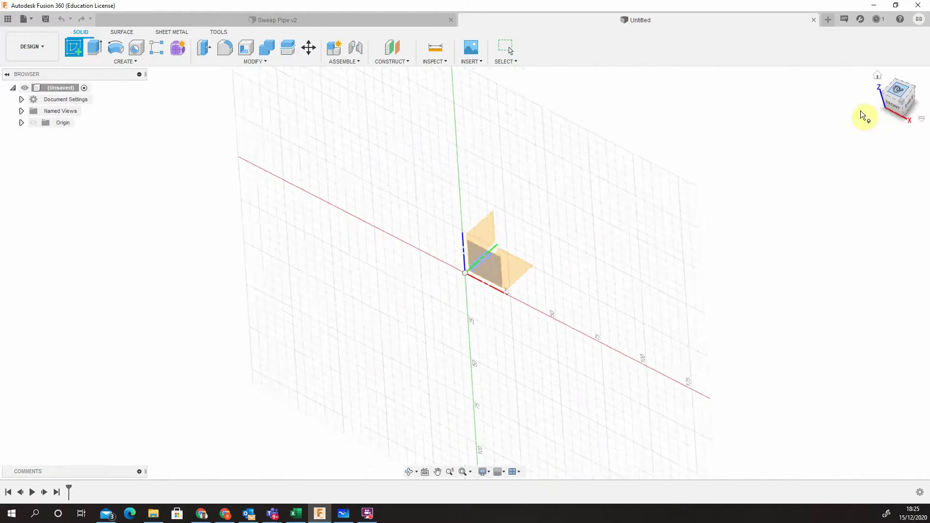
{"action": "left_click", "coordinate": [502, 251]}
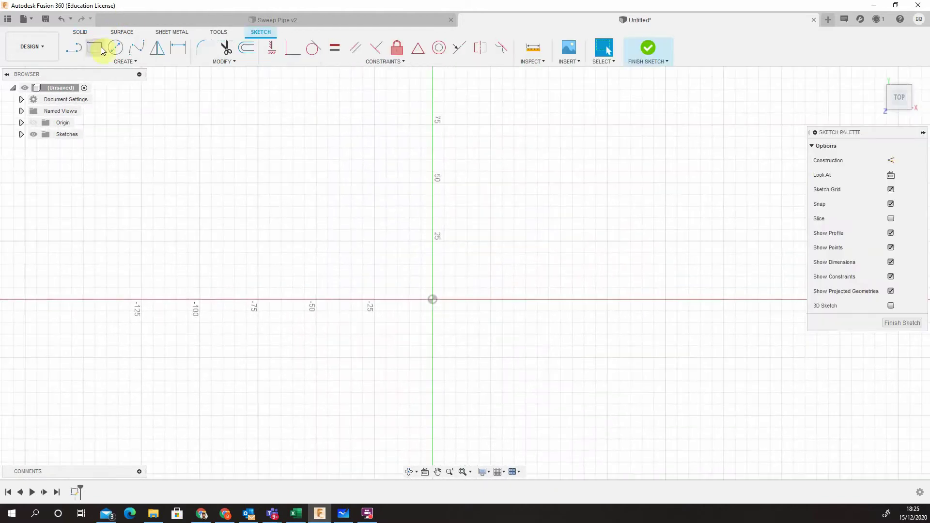
{"action": "left_click", "coordinate": [74, 47]}
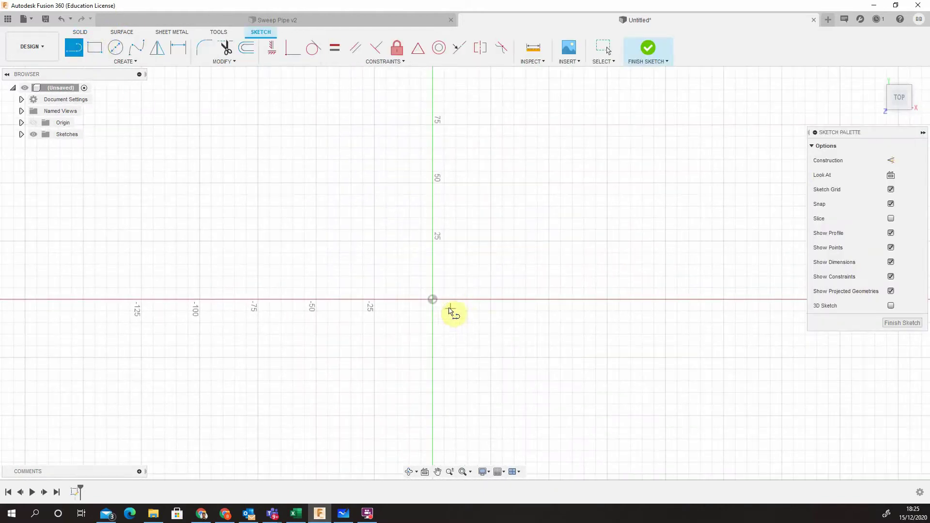
{"action": "left_click", "coordinate": [435, 301]}
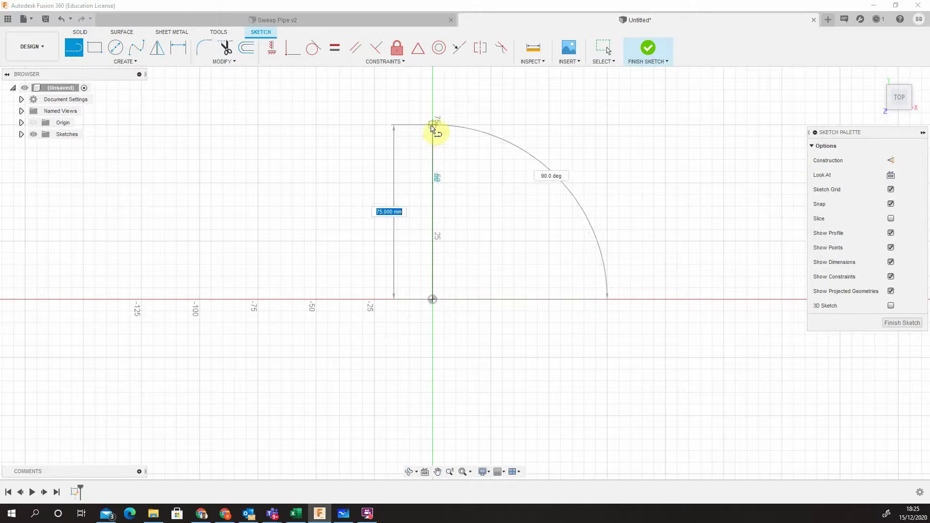
{"action": "left_click", "coordinate": [431, 125]}
{"action": "left_click", "coordinate": [648, 48]}
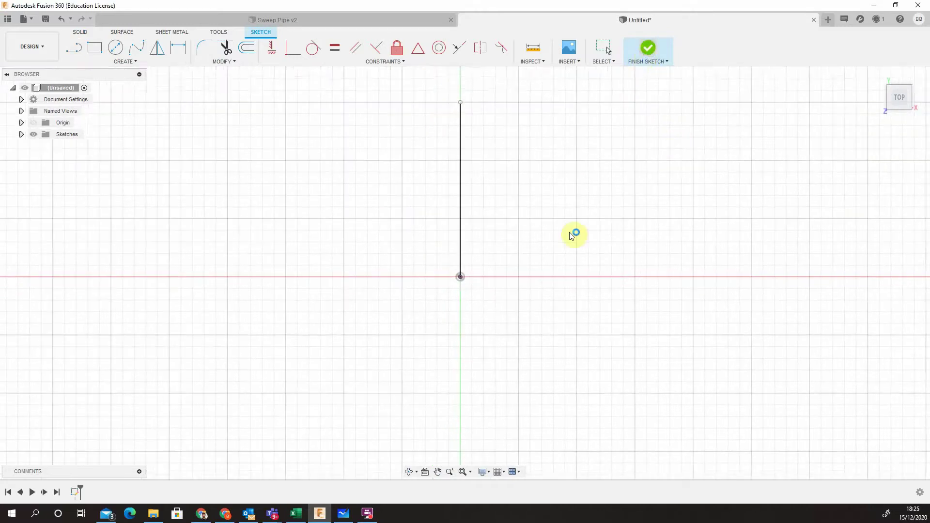
Return to the home 3D view, frame the 75 mm line, and choose Coil from Create
{"action": "left_click", "coordinate": [881, 76]}
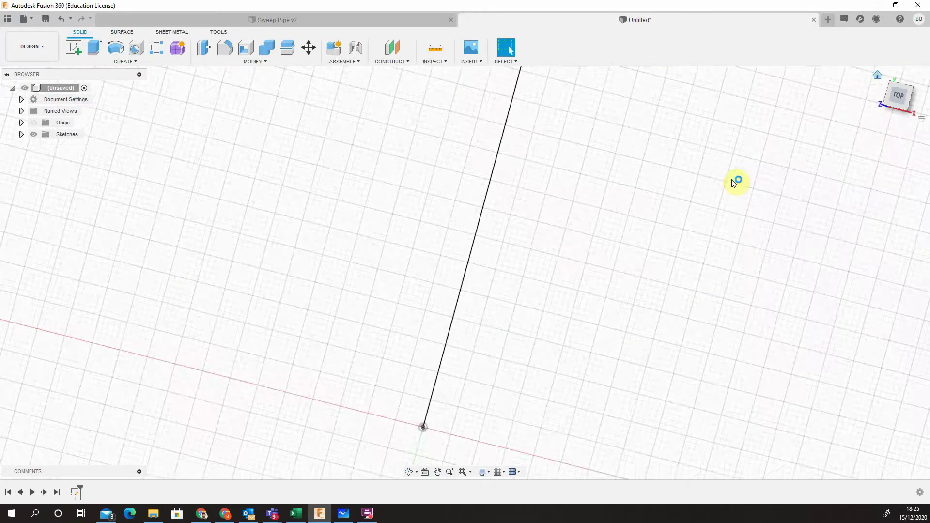
{"action": "middle_click_drag", "start_coordinate": [727, 314], "coordinate": [382, 286]}
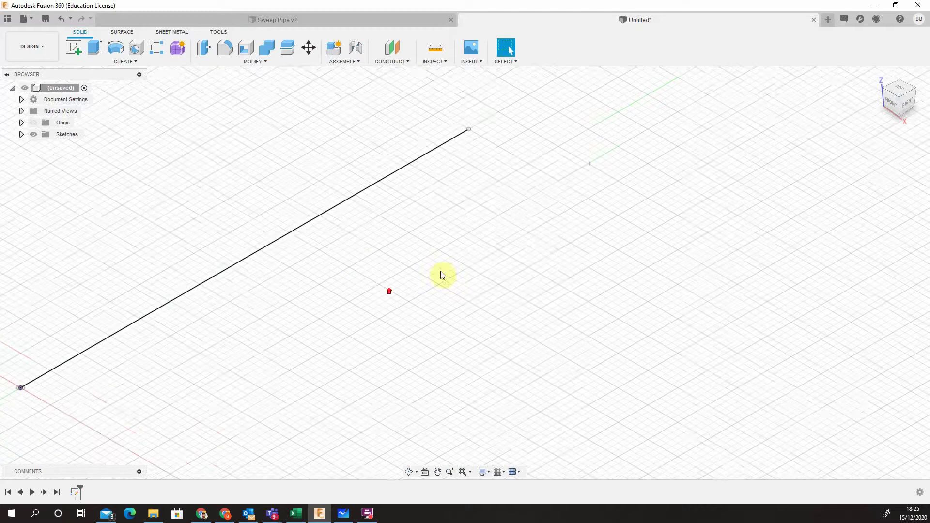
{"action": "scroll", "coordinate": [440, 275], "scroll_direction": "down", "scroll_amount": 2}
{"action": "left_click", "coordinate": [117, 63]}
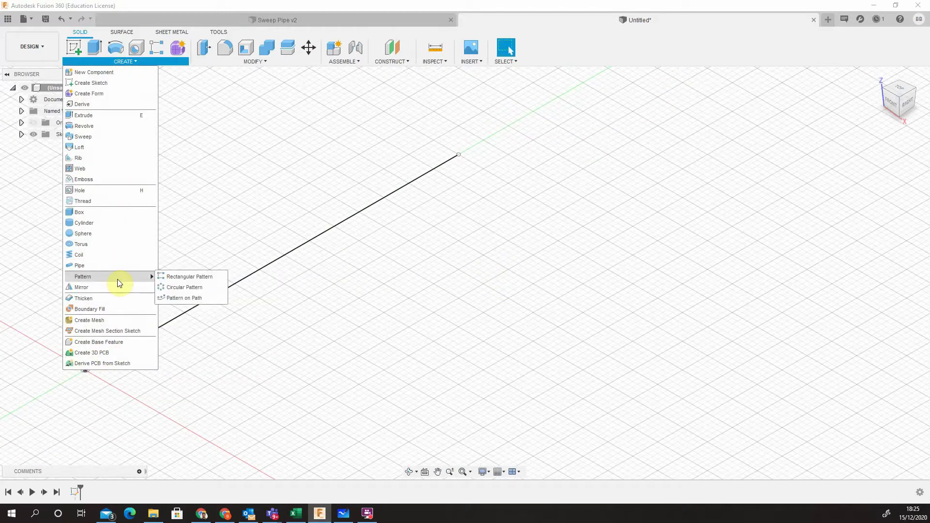
{"action": "left_click", "coordinate": [119, 256]}
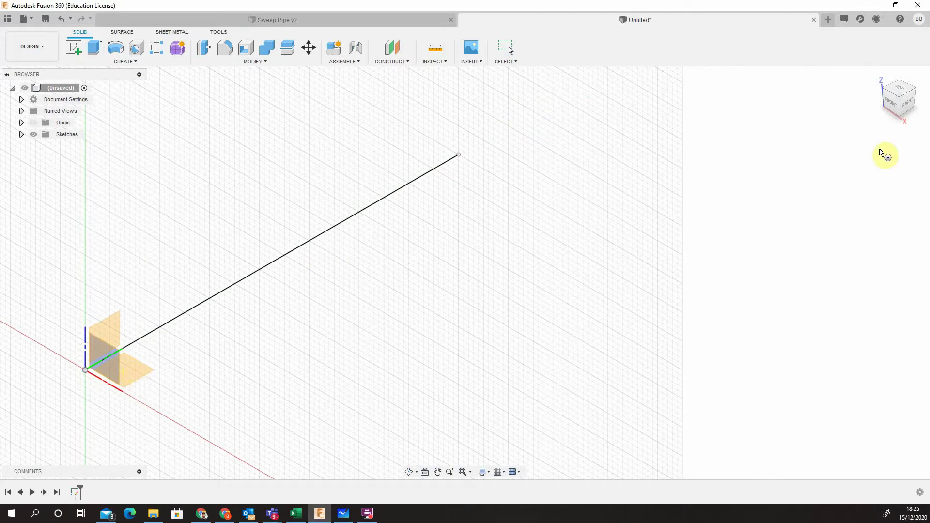
Create a coil centred at the origin with 20 mm diameter, 3 revolutions and 5 mm section
{"action": "left_click", "coordinate": [907, 102]}
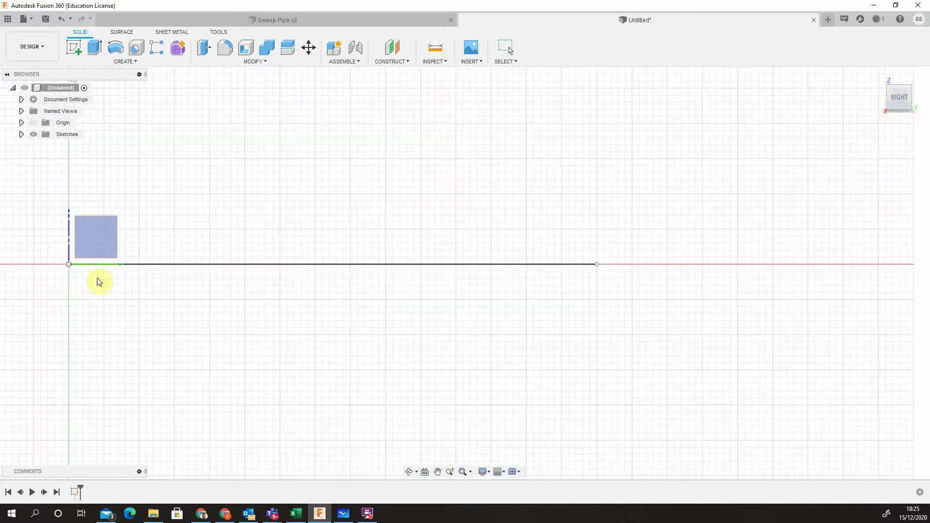
{"action": "left_click", "coordinate": [97, 249]}
{"action": "middle_click_drag", "start_coordinate": [141, 266], "coordinate": [301, 289]}
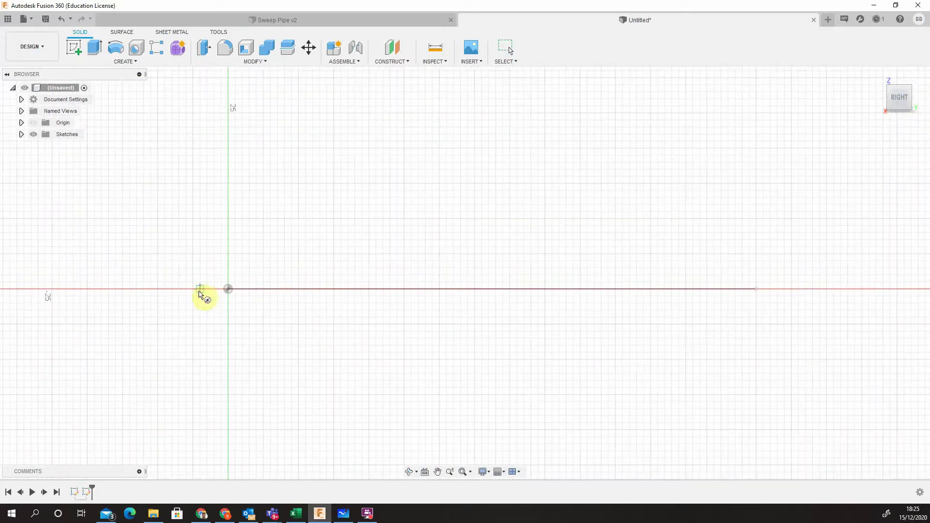
{"action": "left_click", "coordinate": [228, 290]}
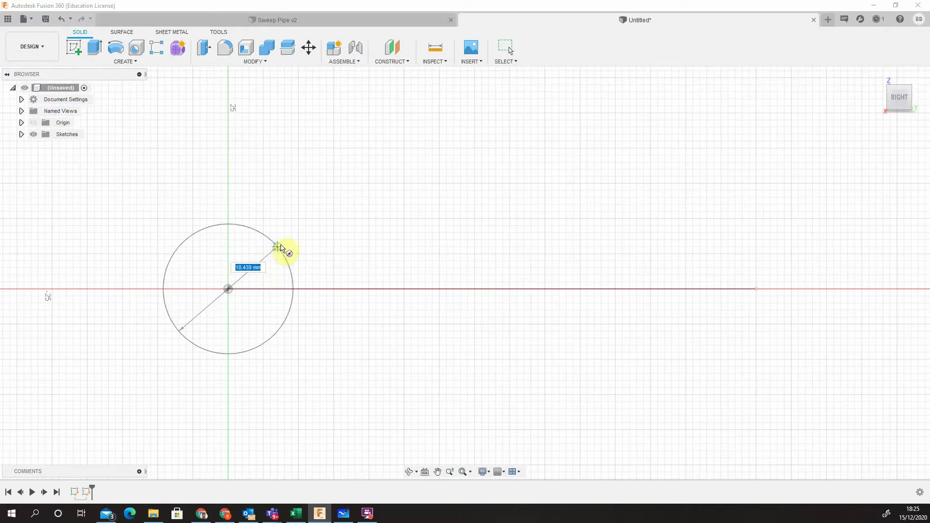
{"action": "left_click", "coordinate": [283, 246]}
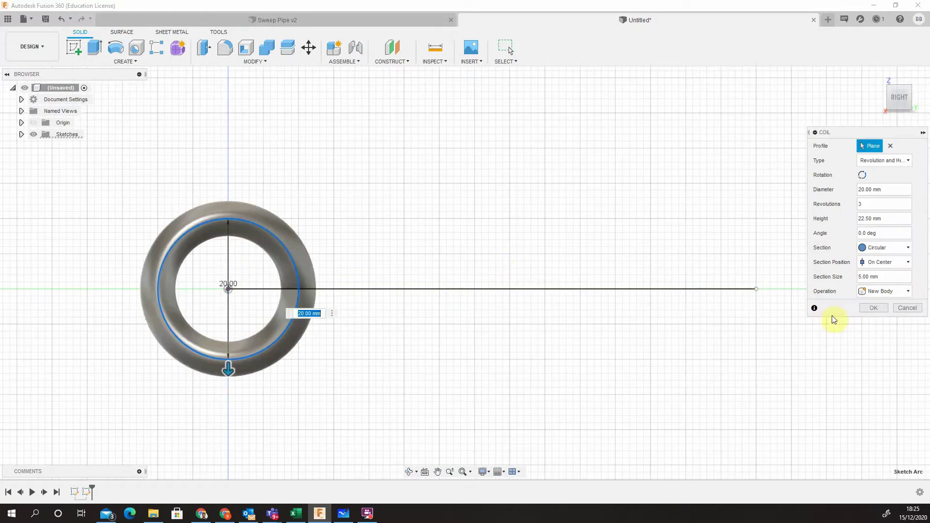
{"action": "left_click", "coordinate": [872, 310]}
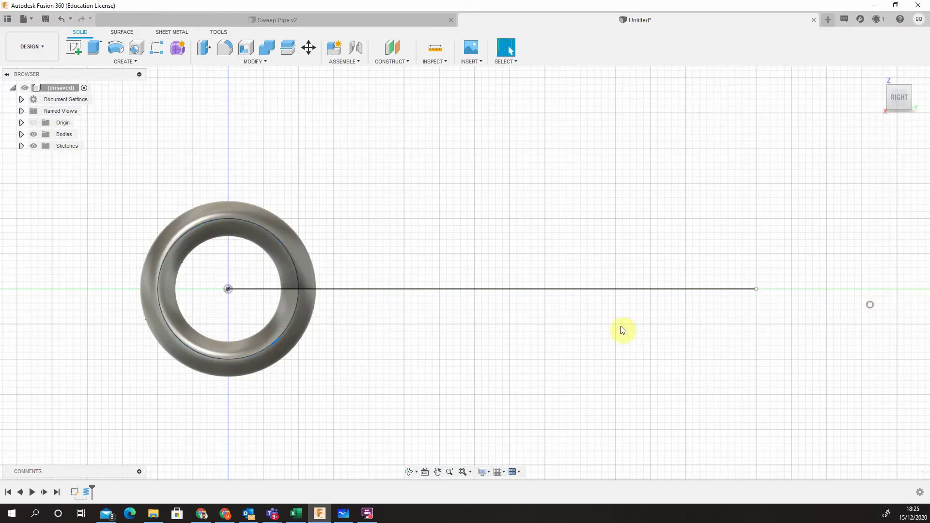
Return to the home view of the coil and line, then open and close the Create menu
{"action": "left_click", "coordinate": [879, 78]}
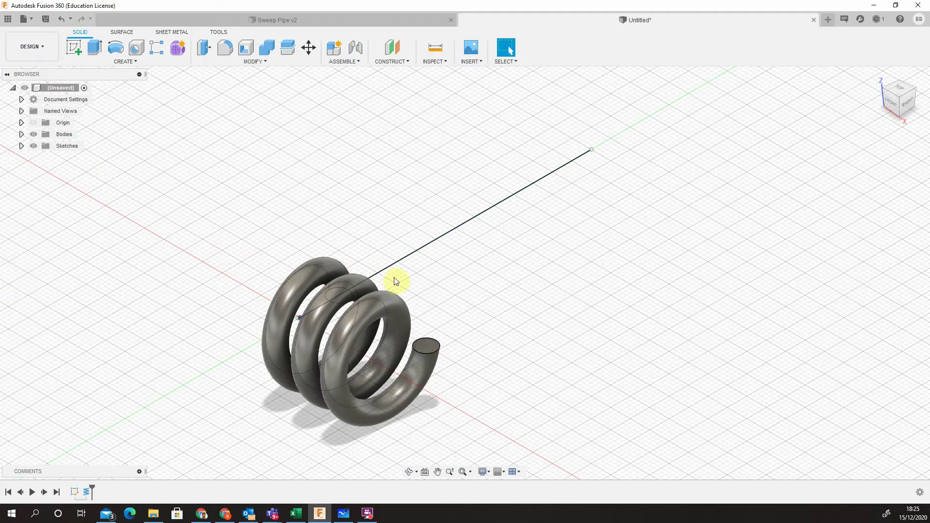
{"action": "left_click", "coordinate": [120, 63]}
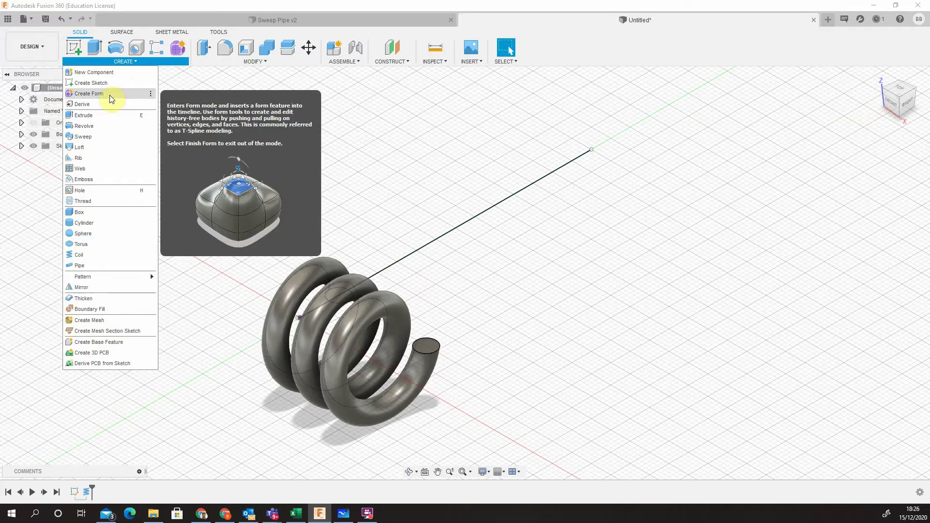
{"action": "left_click", "coordinate": [148, 59]}
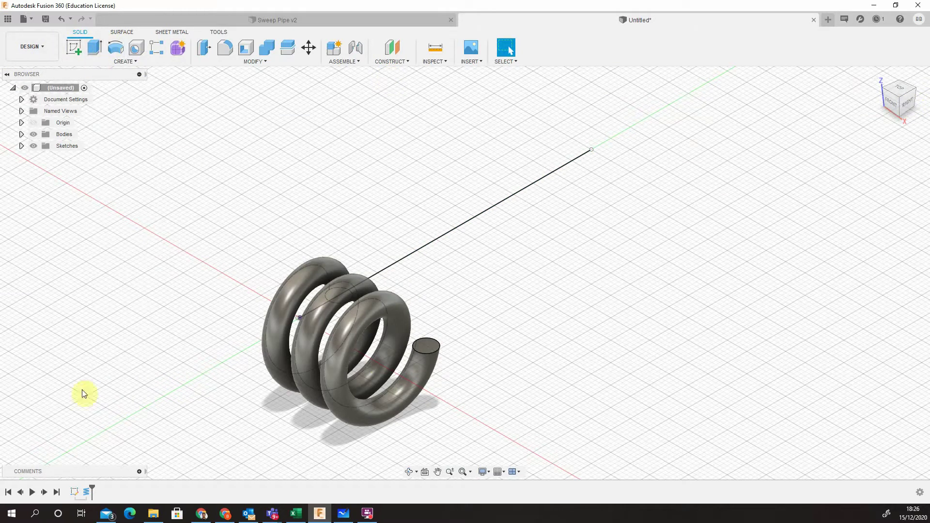
Reopen the 75 mm line sketch, rotate it to an isometric corner view, and pick Line
{"action": "right_click", "coordinate": [74, 493]}
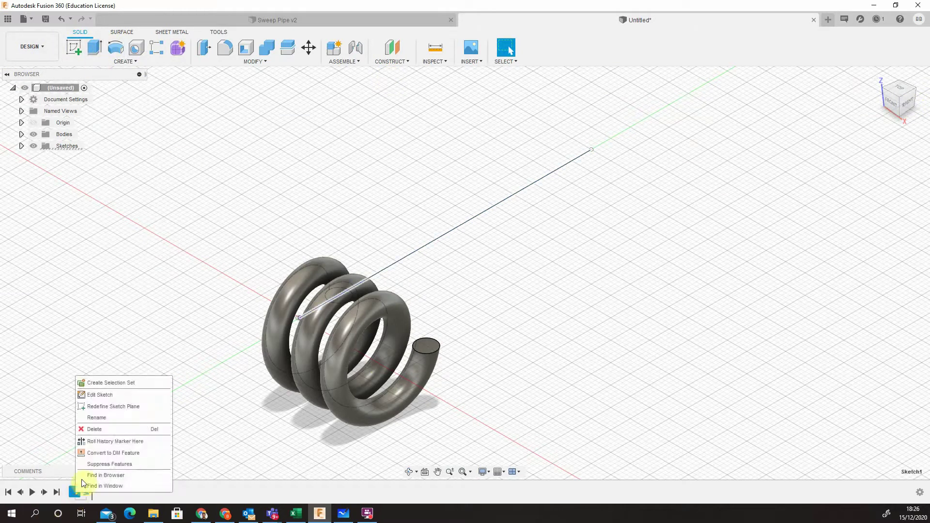
{"action": "left_click", "coordinate": [87, 394]}
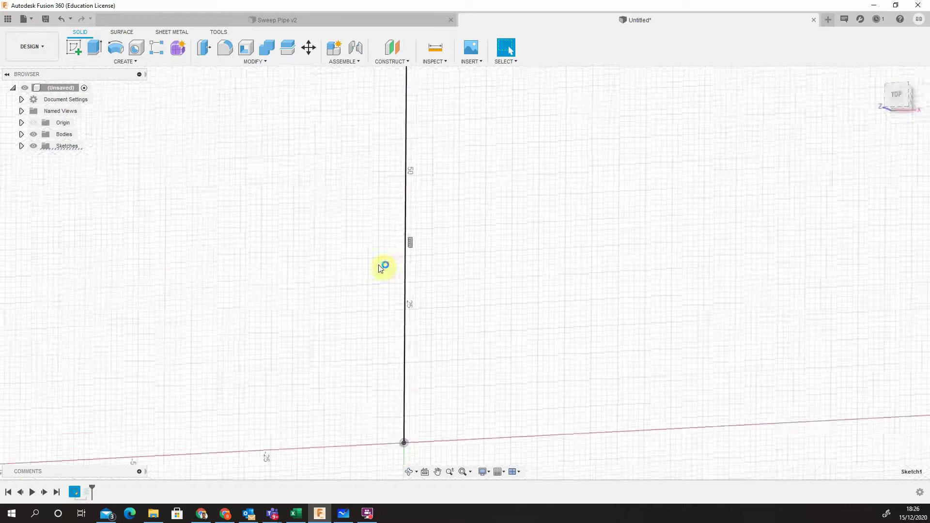
{"action": "left_click", "coordinate": [911, 111]}
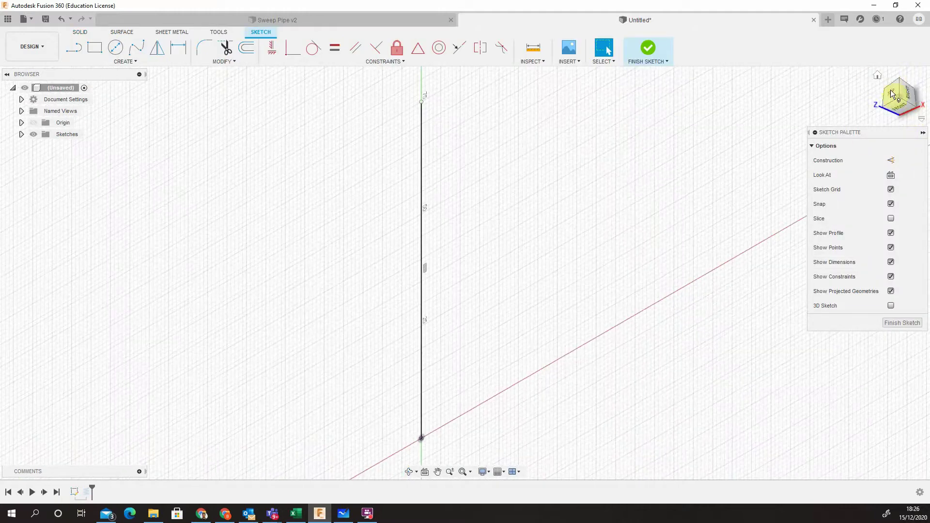
{"action": "left_click", "coordinate": [897, 94]}
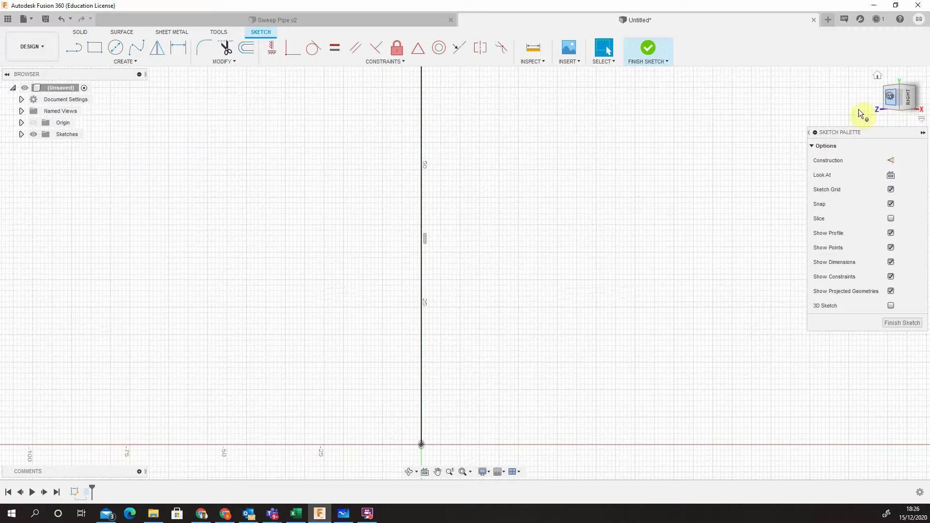
{"action": "left_click", "coordinate": [890, 97]}
{"action": "left_click", "coordinate": [909, 92]}
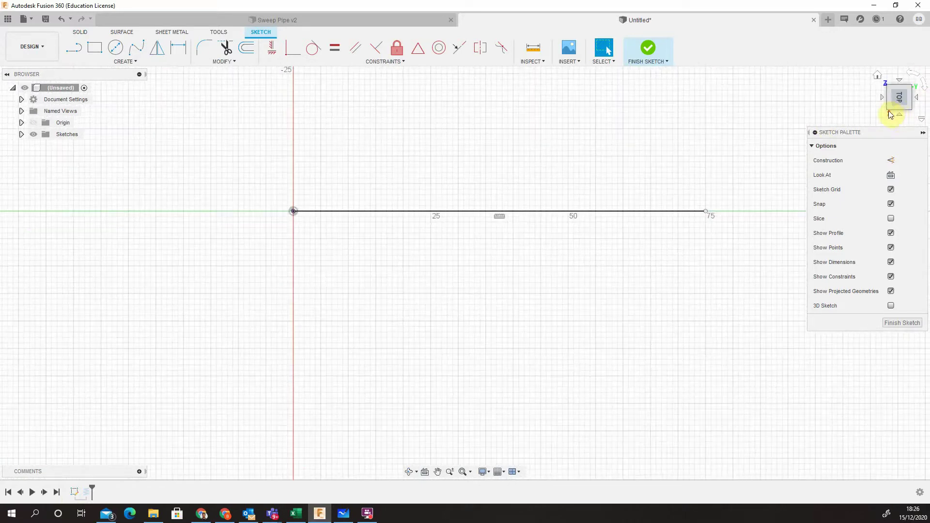
{"action": "left_click", "coordinate": [890, 108]}
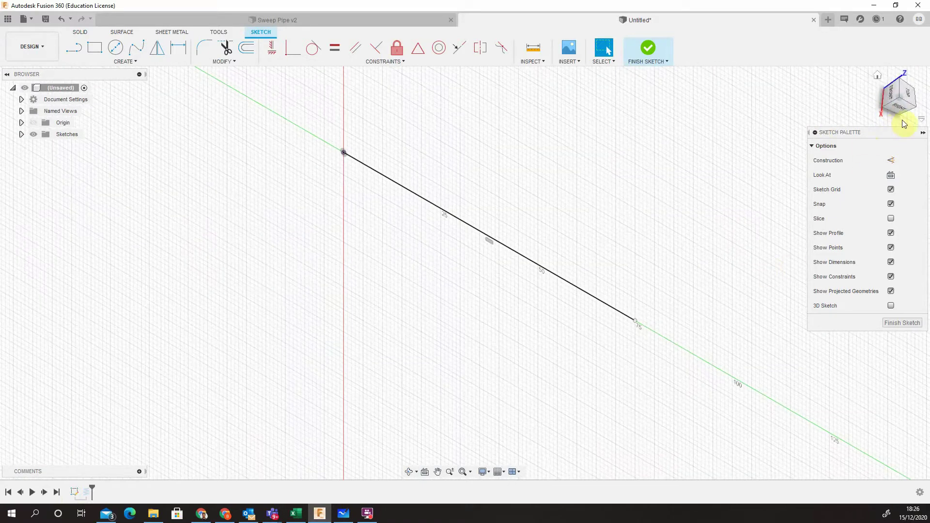
{"action": "left_click", "coordinate": [913, 109]}
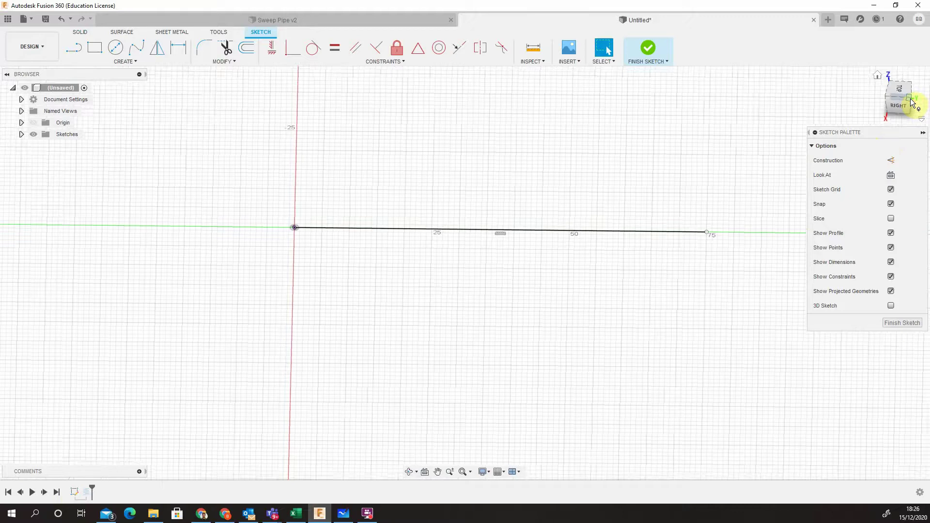
{"action": "left_click", "coordinate": [908, 104]}
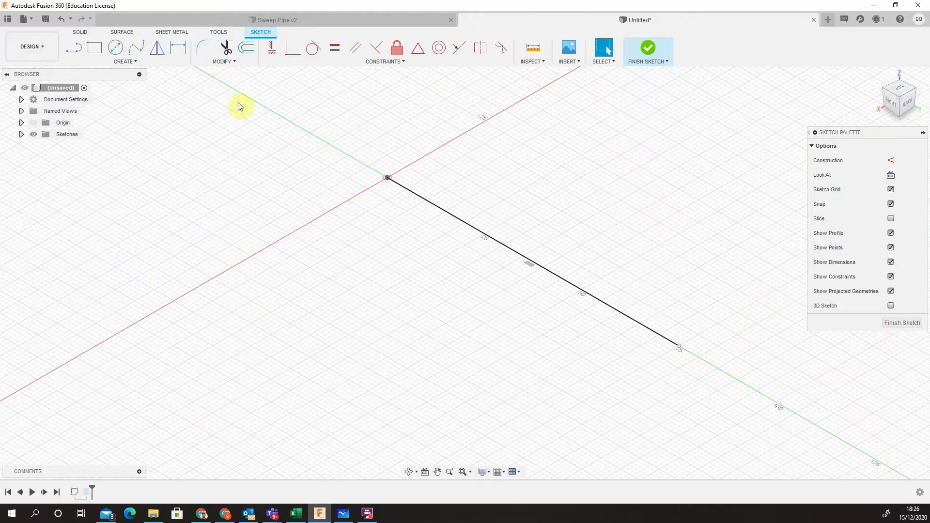
{"action": "left_click", "coordinate": [83, 49]}
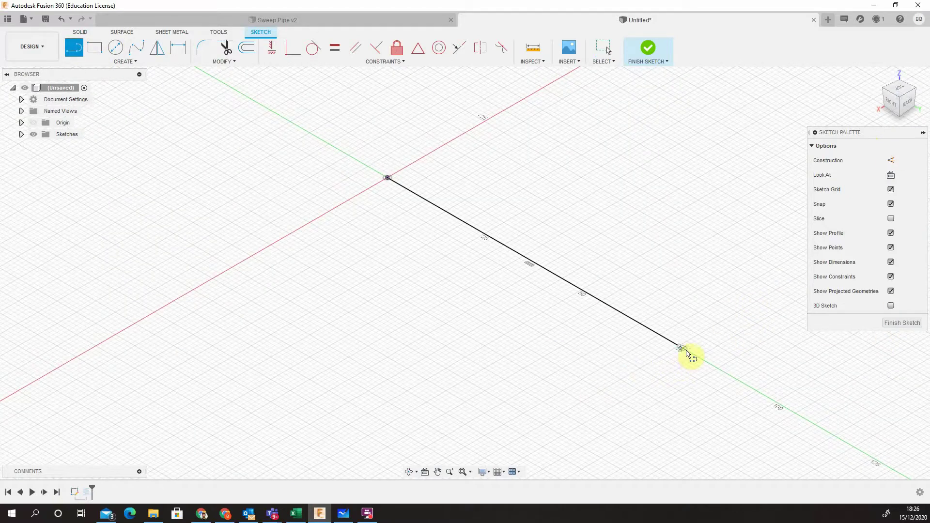
Draw the first zigzag segment from the 75 mm line's end, cancelling a stray arc
{"action": "left_click", "coordinate": [681, 347]}
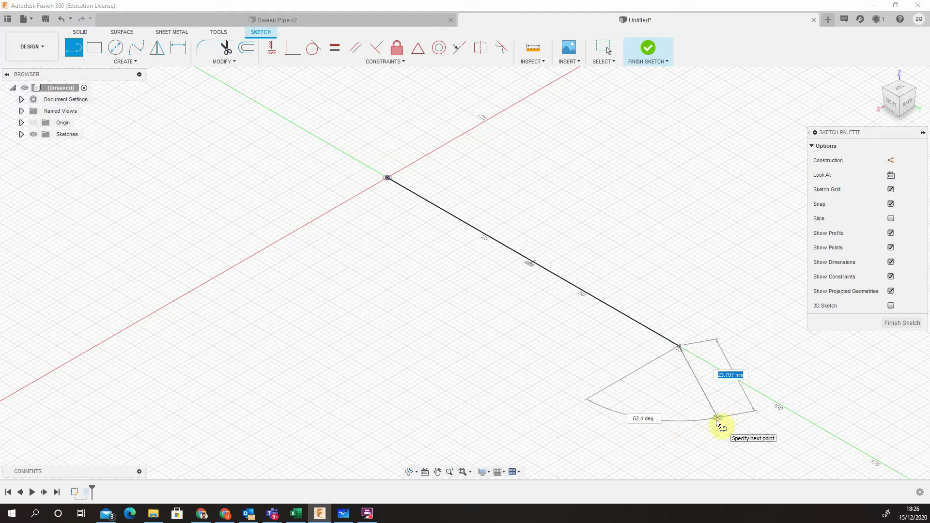
{"action": "left_click", "coordinate": [718, 416]}
{"action": "mouse_move", "coordinate": [596, 437]}
{"action": "middle_mouse_down"}
{"action": "mouse_move", "coordinate": [516, 326]}
{"action": "mouse_move", "coordinate": [422, 314]}
{"action": "middle_mouse_up"}
{"action": "left_click_drag", "start_coordinate": [437, 353], "coordinate": [858, 313]}
{"action": "left_click_drag", "start_coordinate": [790, 336], "coordinate": [422, 332]}
{"action": "key", "text": "Escape"}
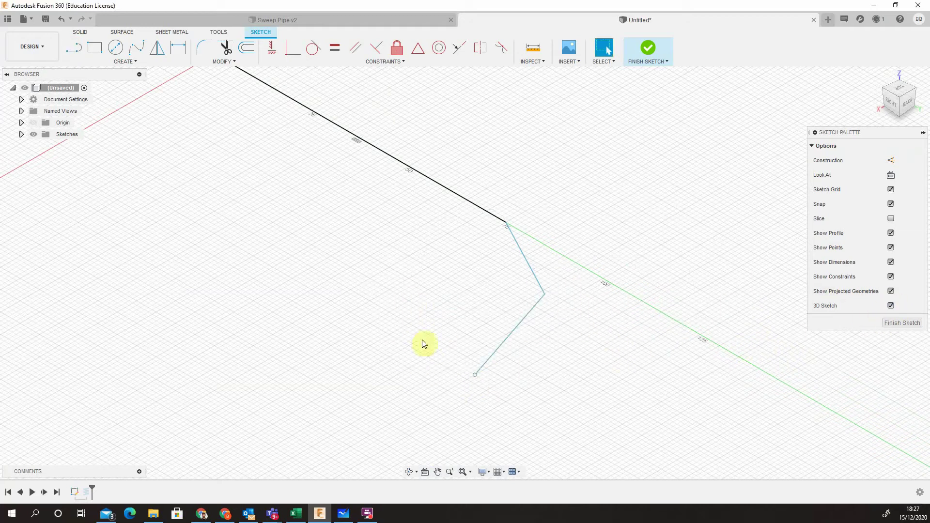
Add a vertical and a horizontal 3D segment to the zigzag, then finish the sketch
{"action": "left_click", "coordinate": [73, 47]}
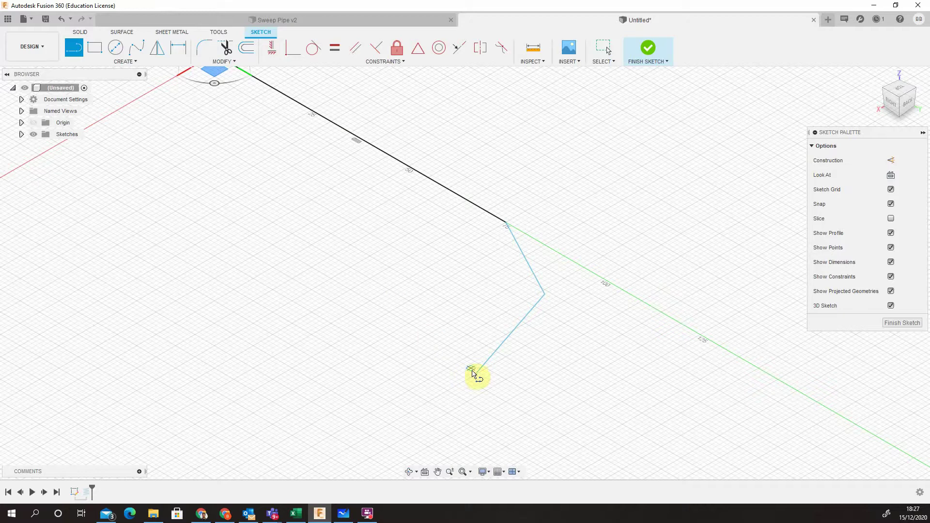
{"action": "left_click", "coordinate": [475, 376]}
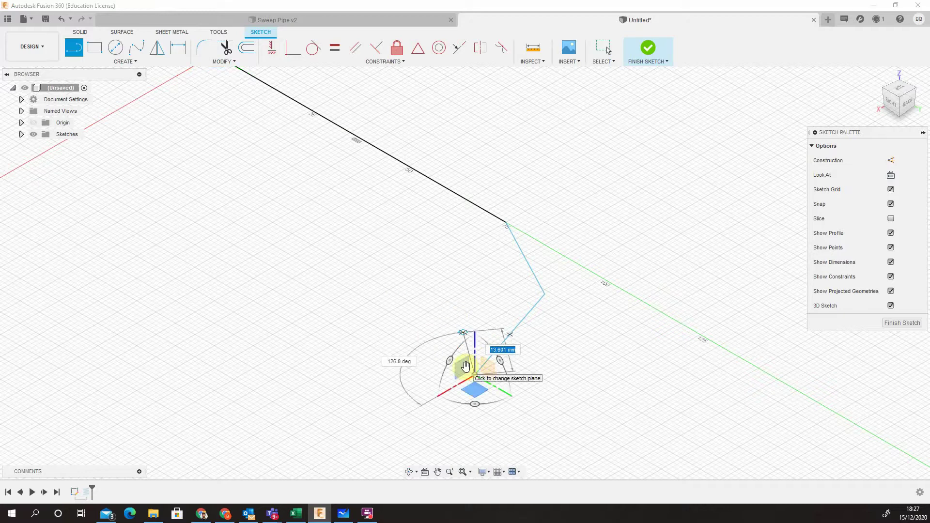
{"action": "left_click", "coordinate": [466, 367]}
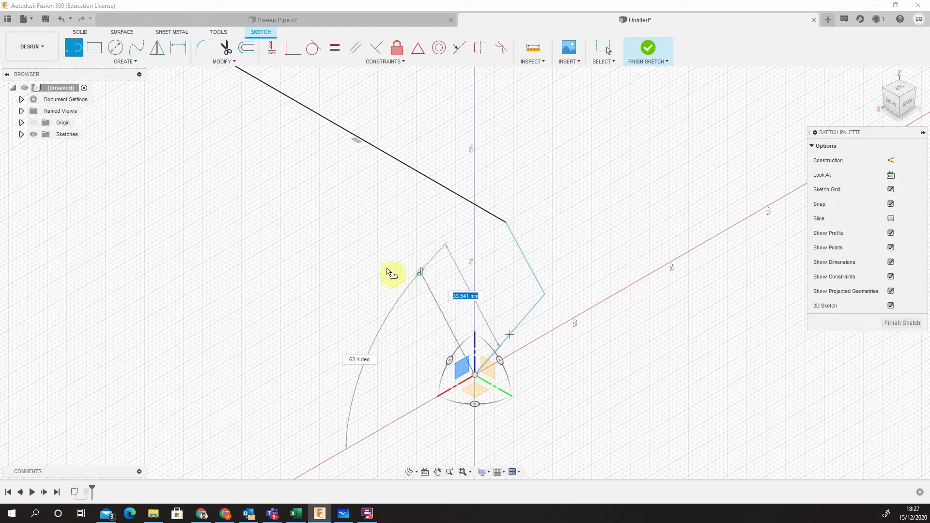
{"action": "left_click", "coordinate": [367, 260]}
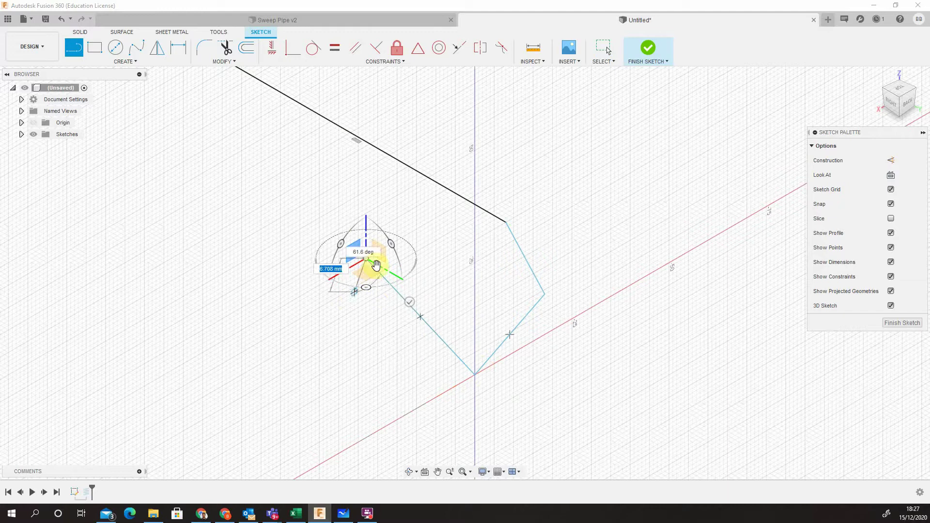
{"action": "left_click", "coordinate": [361, 276]}
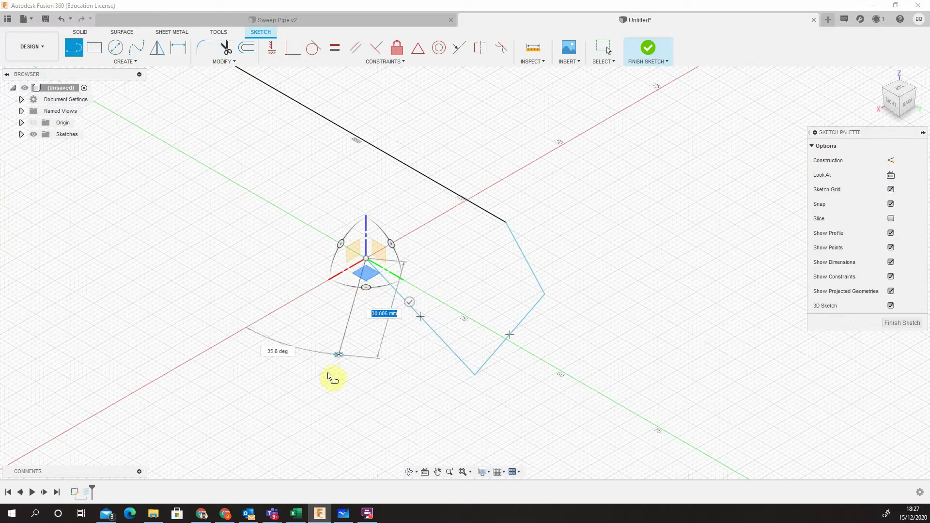
{"action": "left_click", "coordinate": [162, 274]}
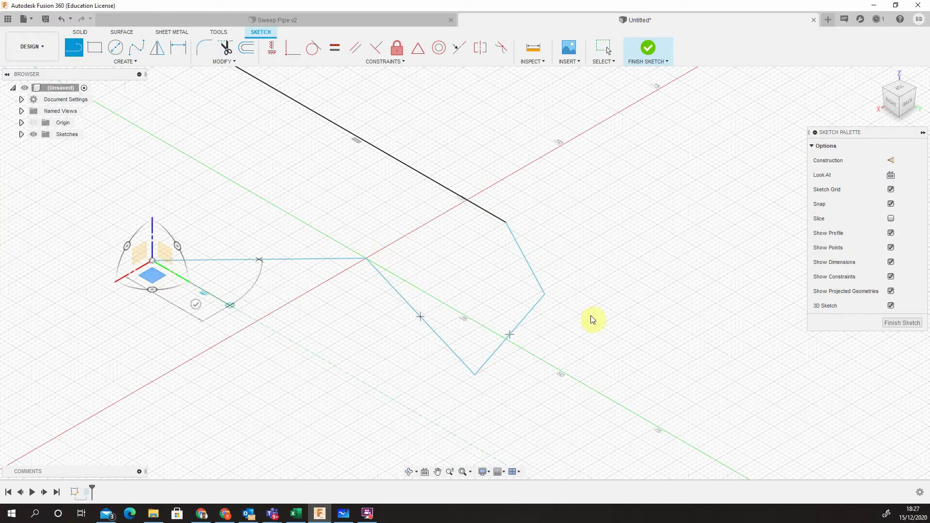
{"action": "key", "text": "Escape"}
{"action": "left_click", "coordinate": [899, 324]}
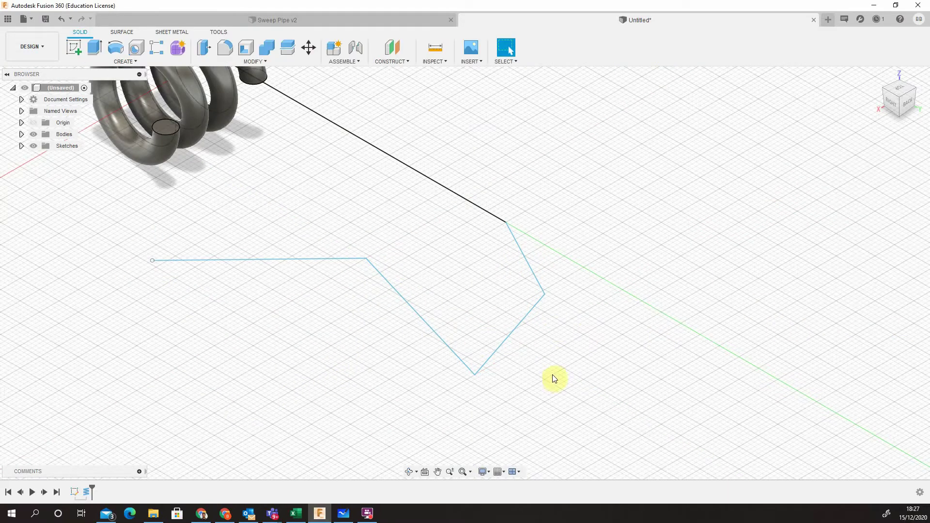
Delete the coil body, roll the timeline back before it, and view the path from the front
{"action": "middle_click_drag", "start_coordinate": [556, 383], "coordinate": [577, 384], "text": "shift"}
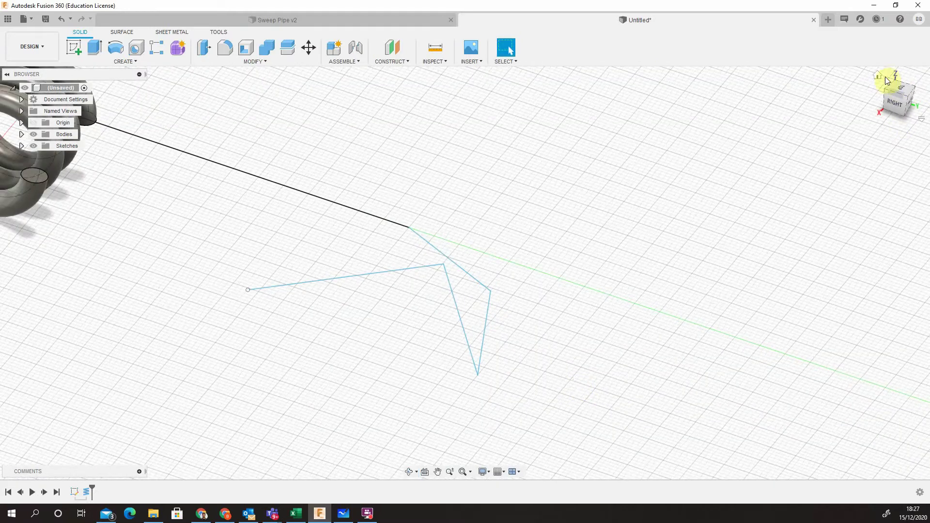
{"action": "left_click", "coordinate": [879, 77]}
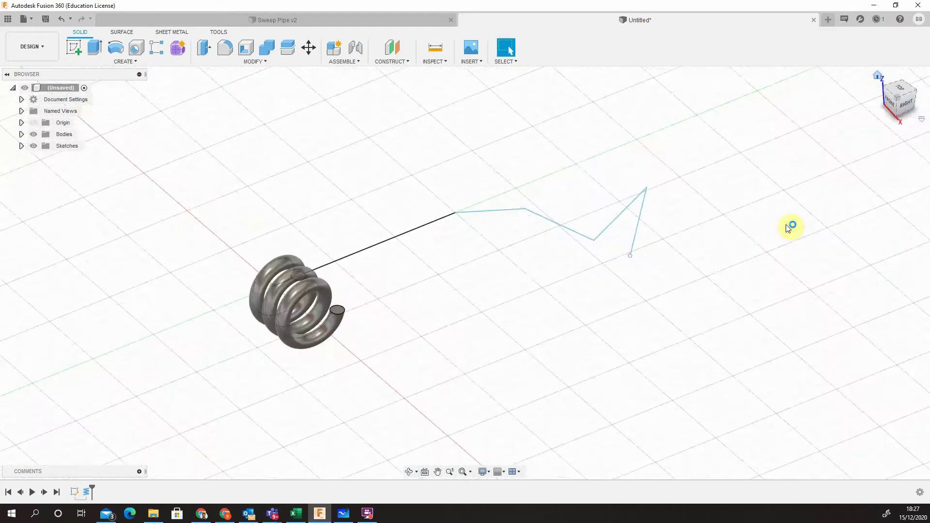
{"action": "left_click", "coordinate": [338, 321]}
{"action": "key", "text": "Delete"}
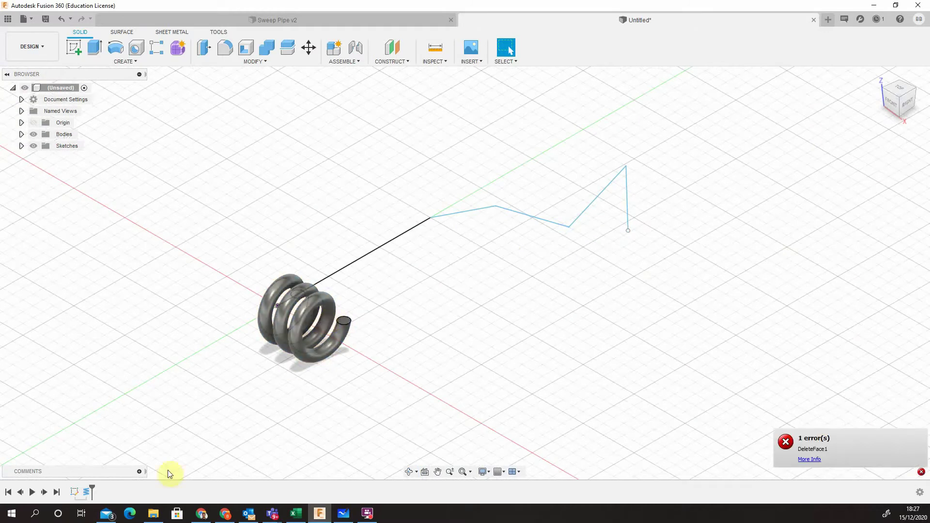
{"action": "left_click_drag", "start_coordinate": [93, 488], "coordinate": [85, 495]}
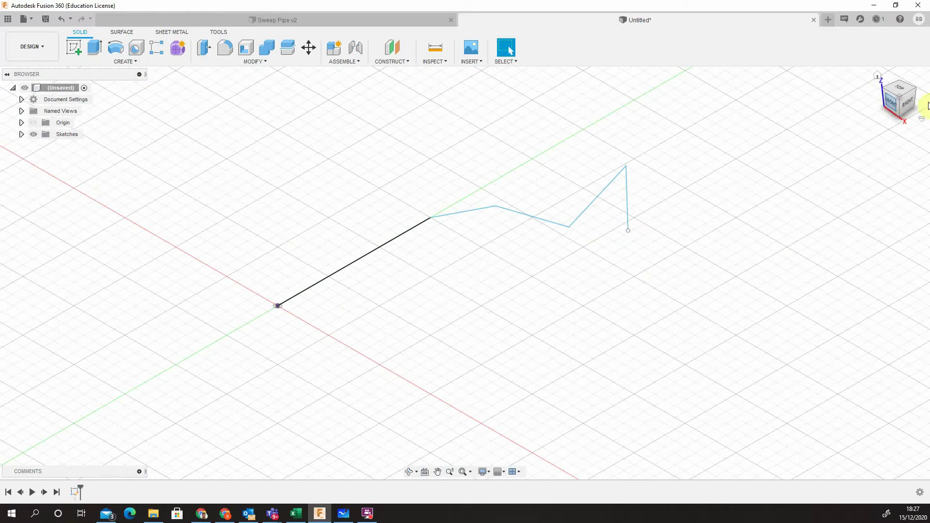
{"action": "left_click", "coordinate": [893, 104]}
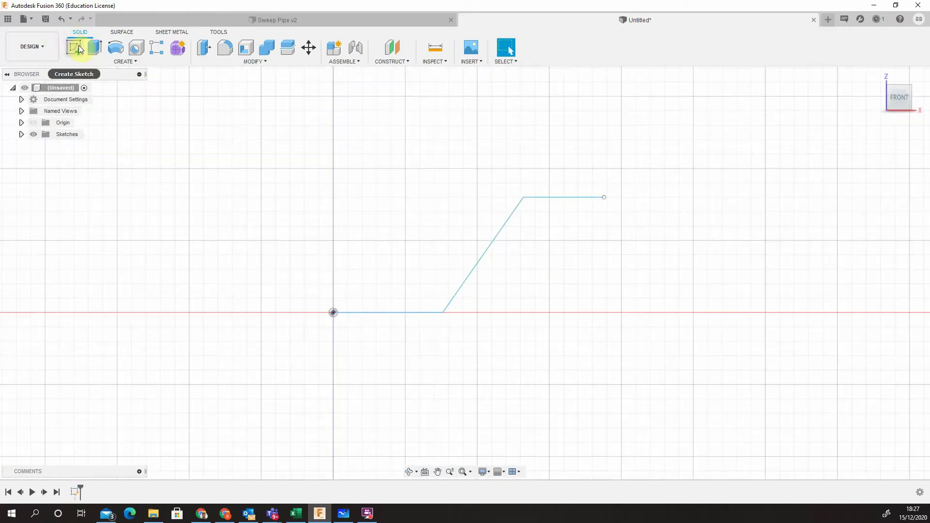
On a front-plane sketch, draw a 6 mm diameter circle centred at the origin and finish it
{"action": "left_click", "coordinate": [73, 47]}
{"action": "left_click", "coordinate": [364, 296]}
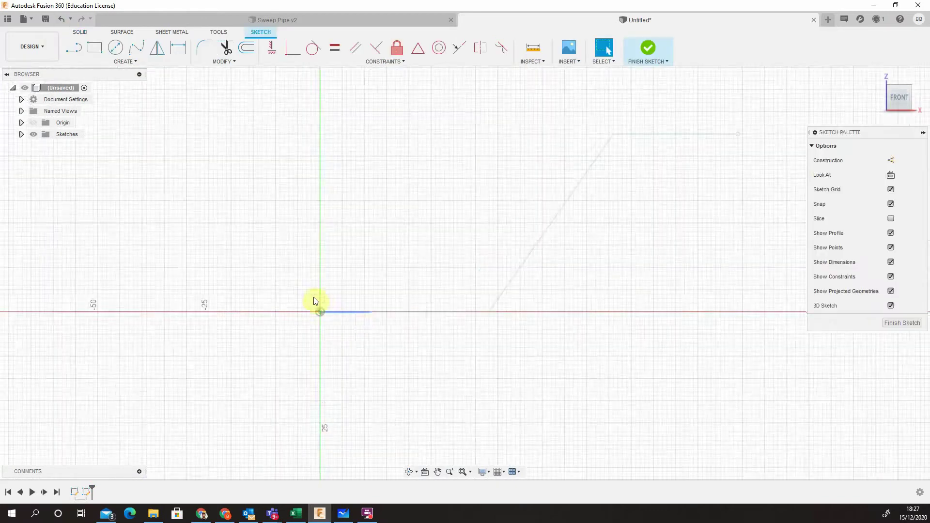
{"action": "left_click", "coordinate": [116, 47]}
{"action": "left_click", "coordinate": [533, 459]}
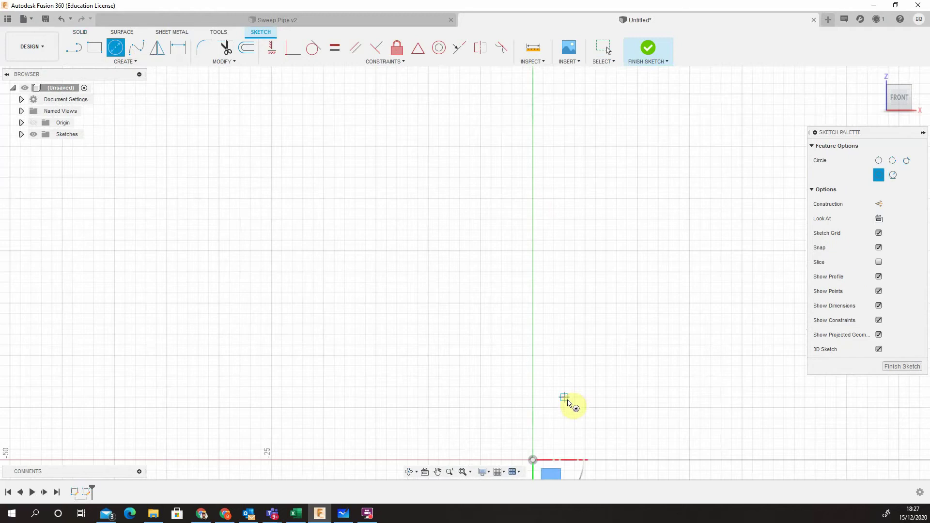
{"action": "middle_click_drag", "start_coordinate": [567, 401], "coordinate": [430, 284]}
{"action": "left_click", "coordinate": [401, 331]}
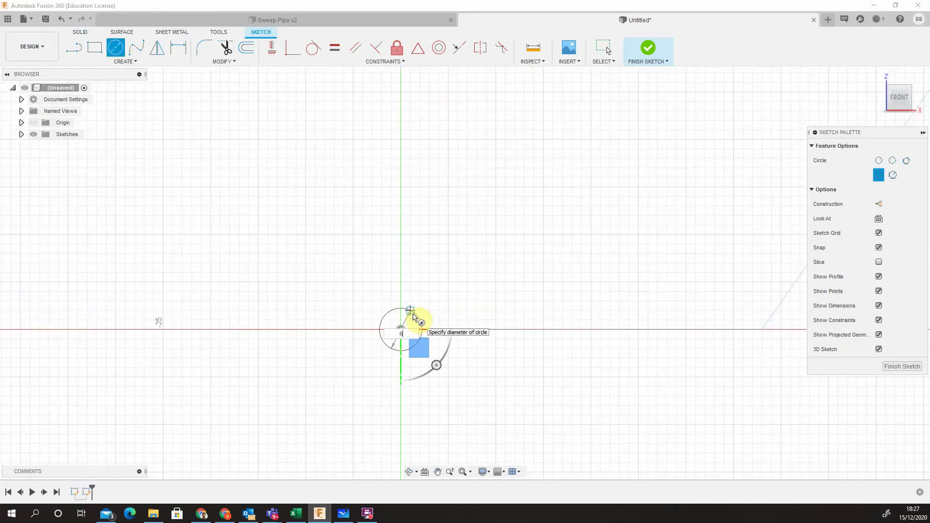
{"action": "key", "text": "Return"}
{"action": "key", "text": "Escape"}
{"action": "left_click", "coordinate": [902, 323]}
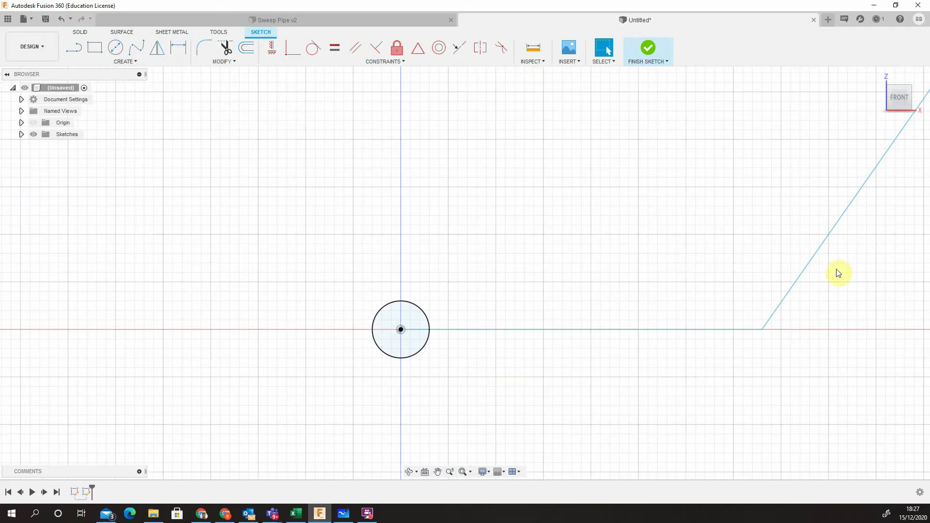
{"action": "left_click", "coordinate": [179, 60]}
Sweep the 6 mm circle profile along the zigzag line path to form the solid pipe
{"action": "left_click", "coordinate": [115, 136]}
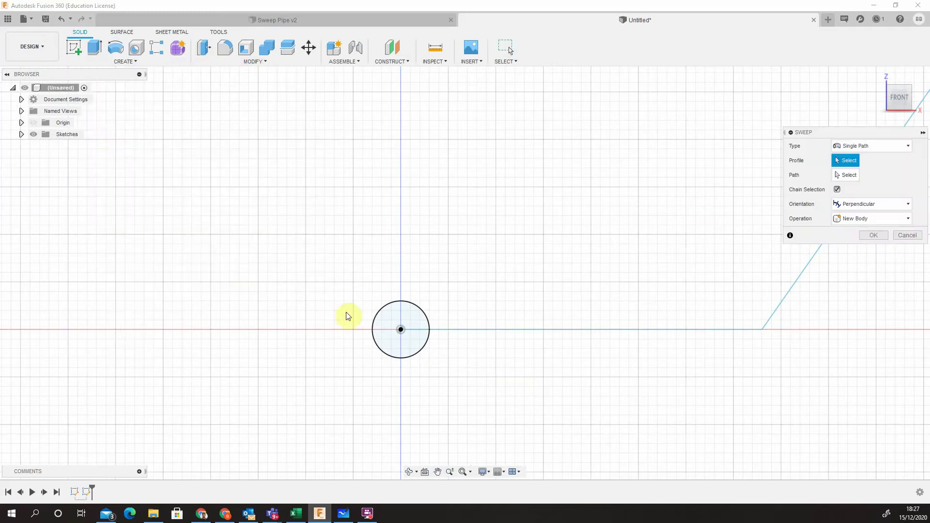
{"action": "left_click", "coordinate": [379, 335]}
{"action": "left_click", "coordinate": [848, 177]}
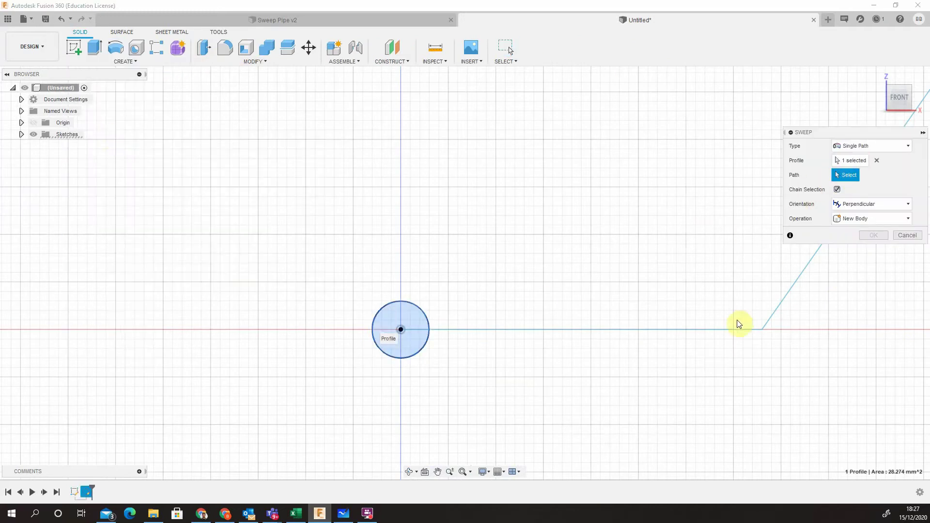
{"action": "left_click", "coordinate": [734, 333]}
{"action": "left_click", "coordinate": [874, 279]}
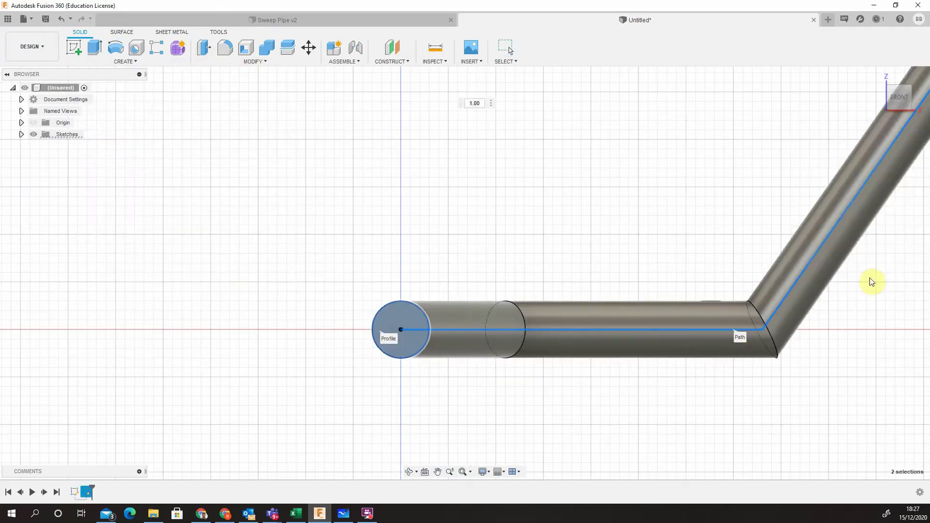
{"action": "left_click", "coordinate": [879, 75]}
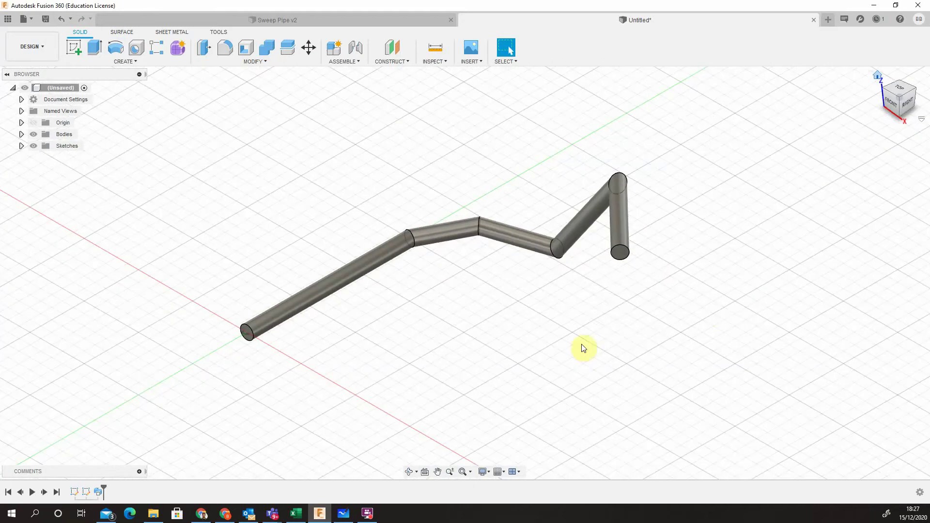